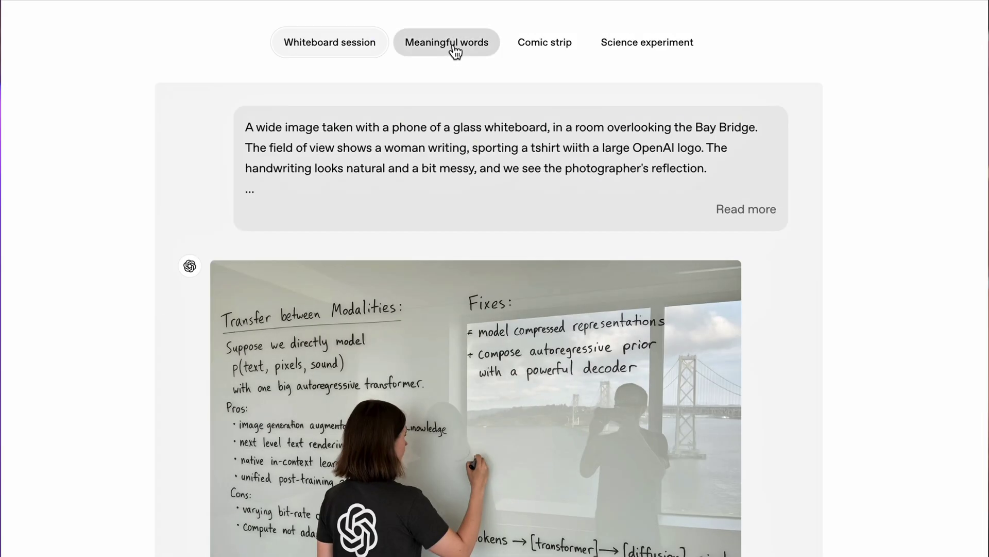
View the Meaningful words, Comic strip and Science experiment image examples
{"action": "left_click", "coordinate": [454, 45]}
{"action": "left_click", "coordinate": [570, 50]}
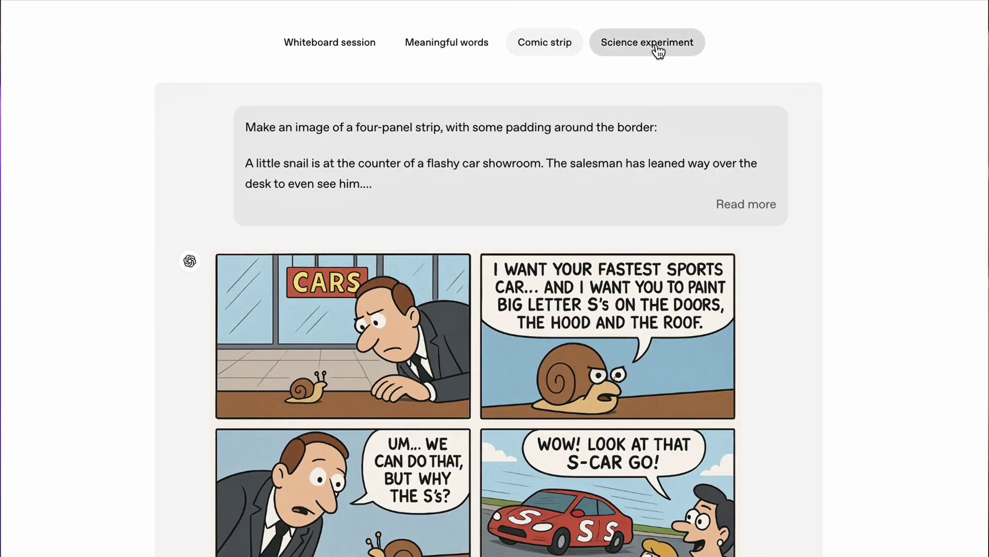
{"action": "left_click", "coordinate": [662, 47]}
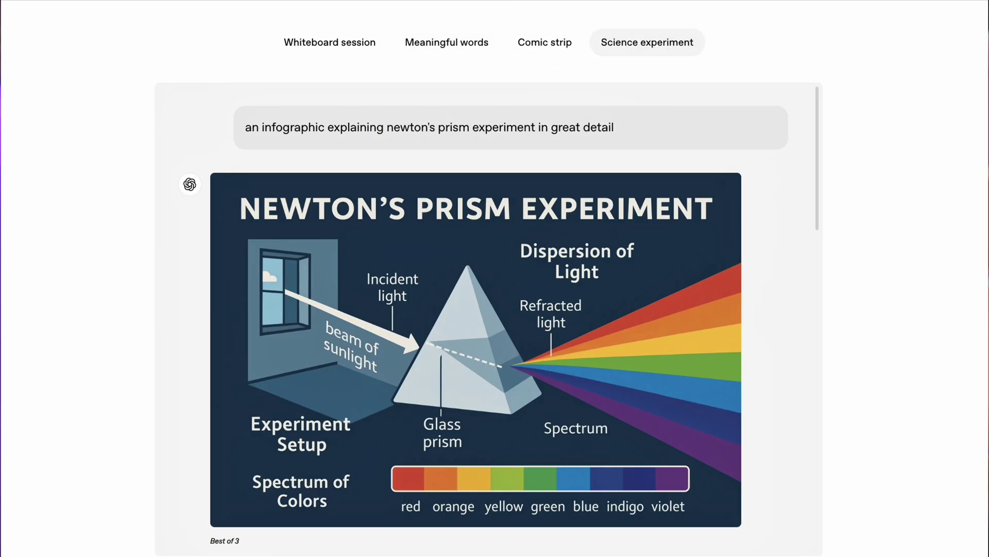
Browse the Street signs, Invitation, Menu, Chainsaw, Woman and Building examples
{"action": "left_click", "coordinate": [421, 47]}
{"action": "left_click", "coordinate": [572, 47]}
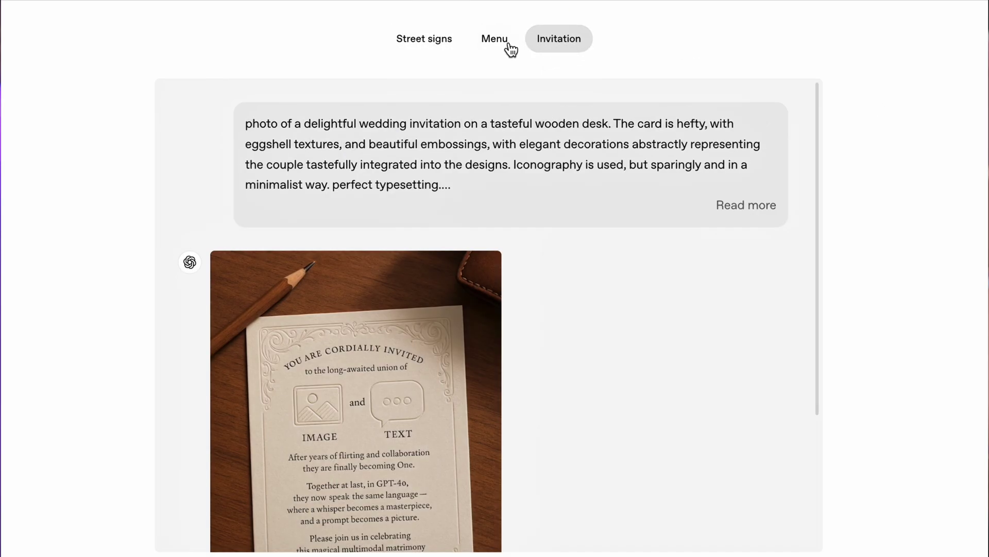
{"action": "left_click", "coordinate": [492, 43]}
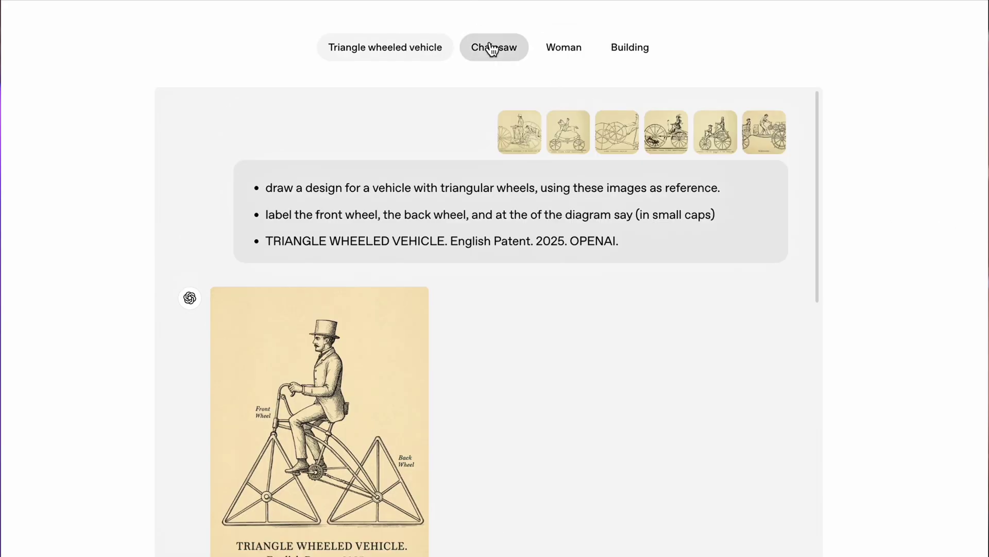
{"action": "left_click", "coordinate": [492, 47]}
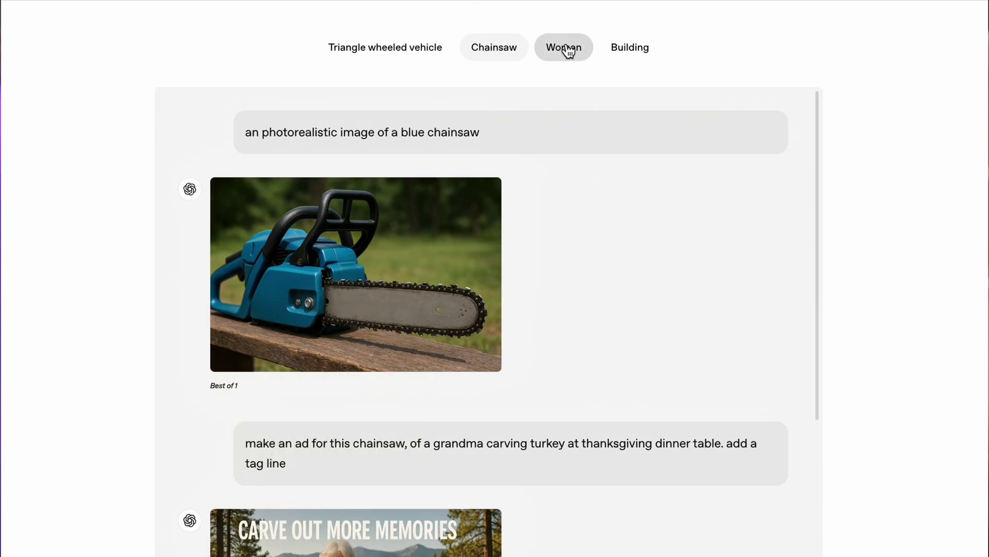
{"action": "left_click", "coordinate": [568, 49]}
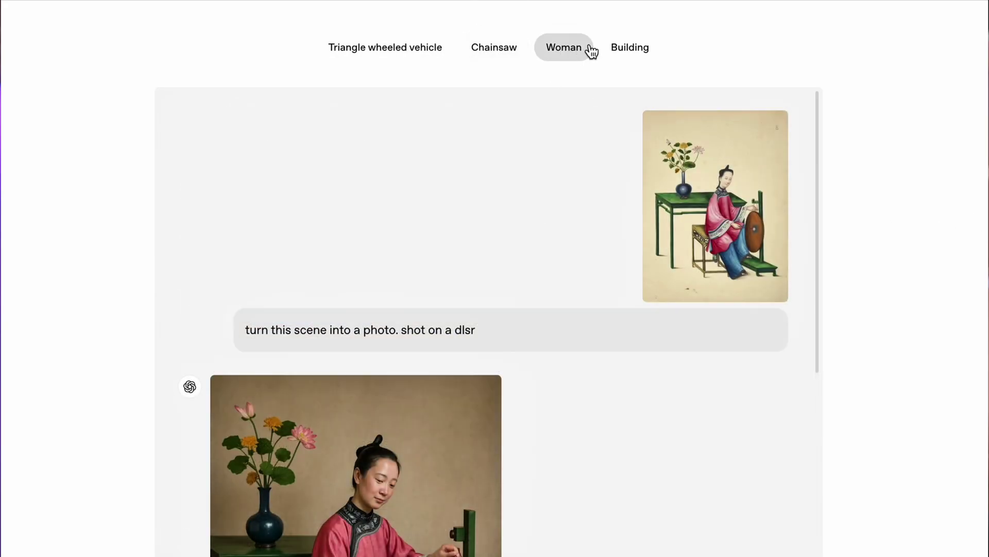
{"action": "left_click", "coordinate": [642, 51]}
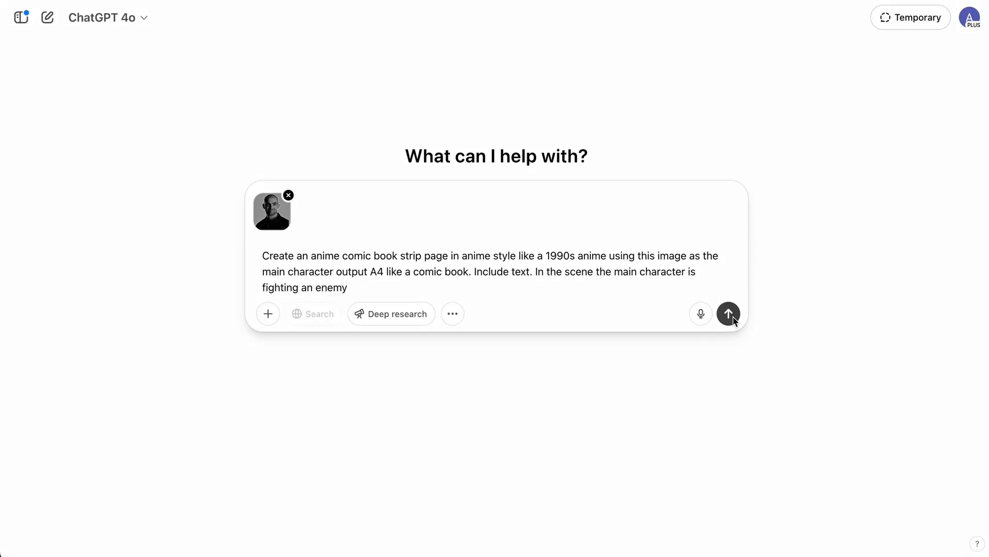
Send the image prompt, then show the model list from the ChatGPT 4o picker
{"action": "left_click", "coordinate": [729, 314]}
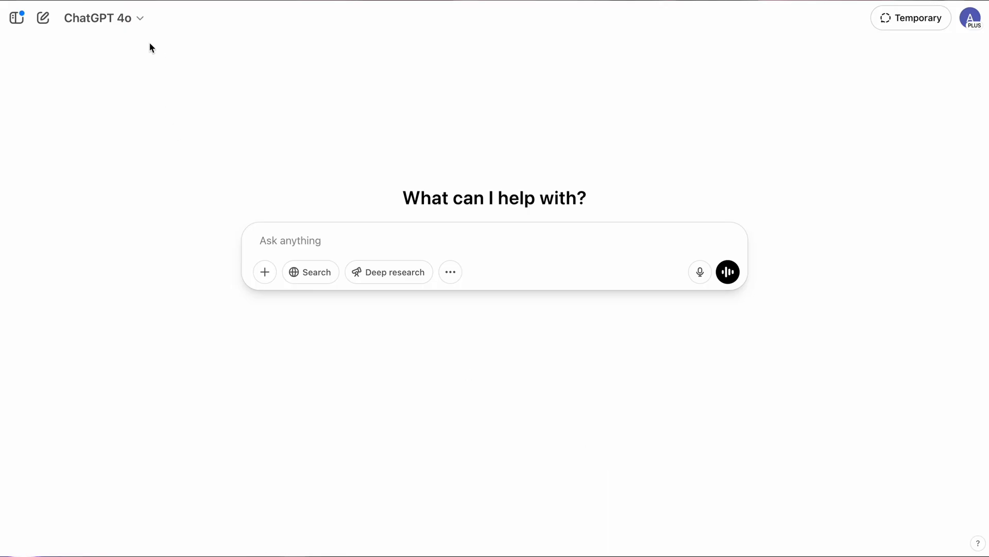
{"action": "left_click", "coordinate": [137, 20]}
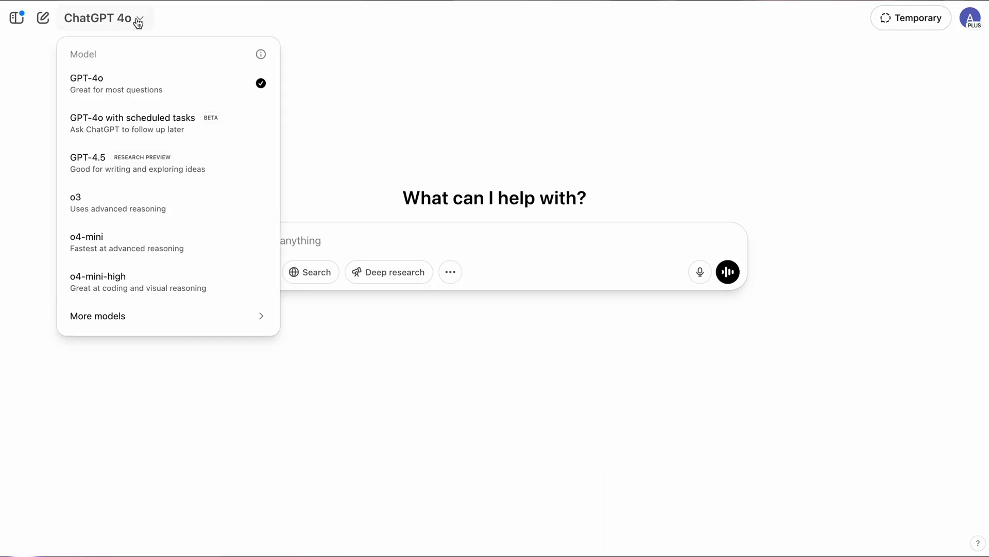
With GPT-4o kept, request an anime-style Tokyo landscape in 16:9
{"action": "left_click", "coordinate": [132, 93]}
{"action": "type", "text": "Create an image in anime style of a tokyo landscape in 16:9 output"}
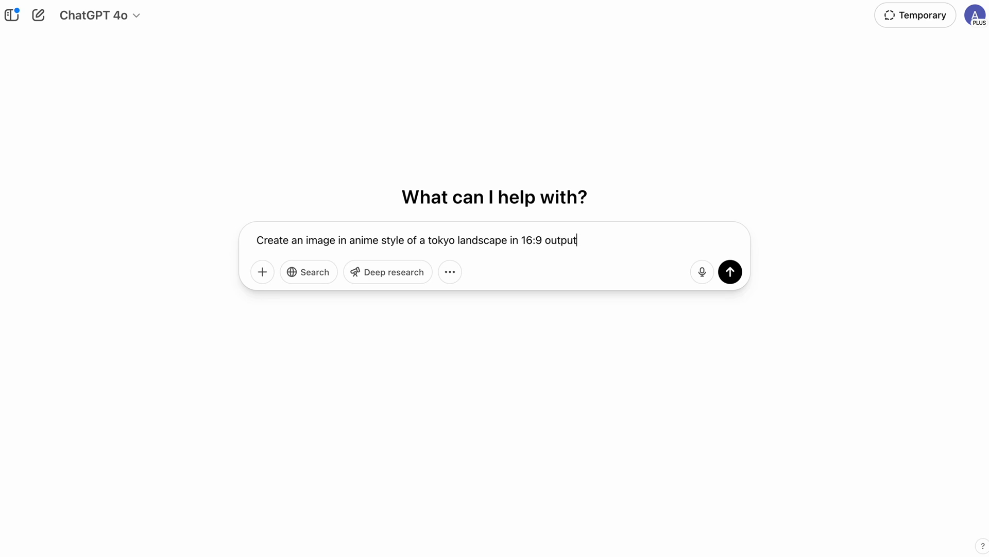
{"action": "left_click", "coordinate": [726, 279]}
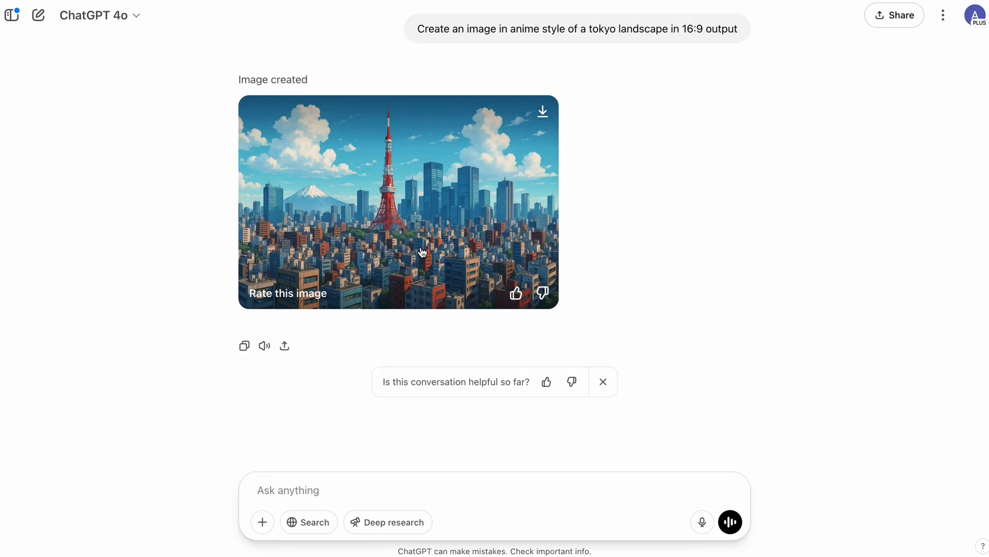
View the generated image, then open the felt puppet Sesame Street-style scene full size
{"action": "left_click", "coordinate": [421, 246]}
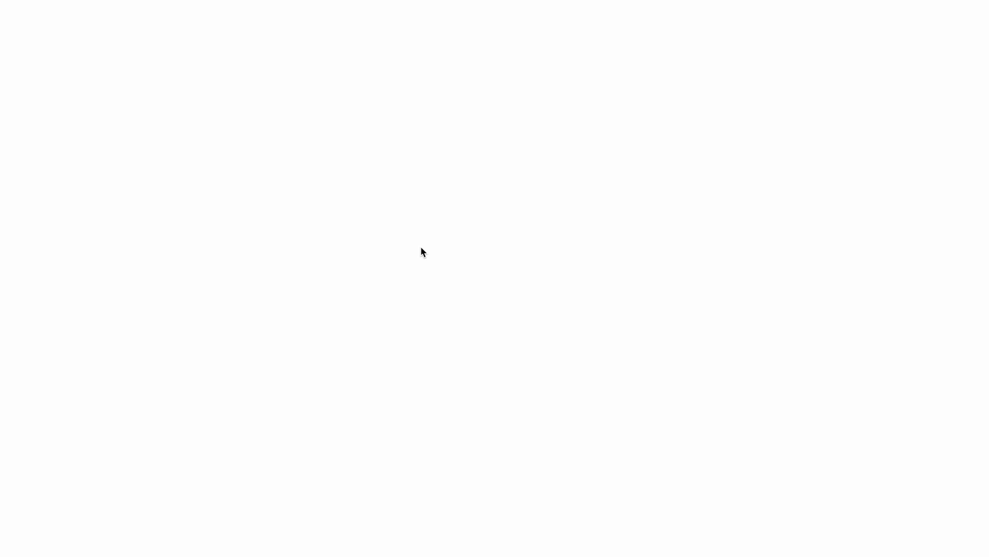
{"action": "left_click", "coordinate": [728, 284]}
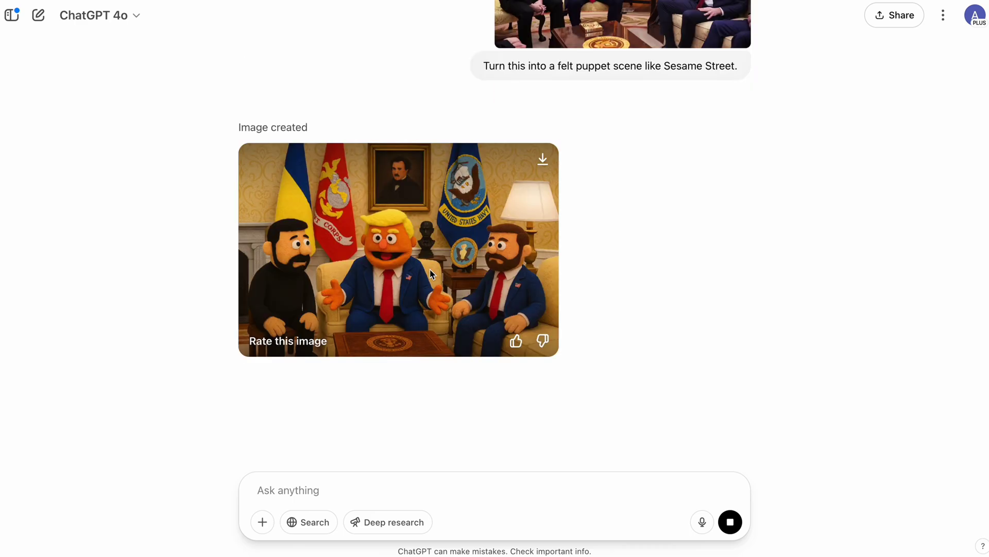
{"action": "left_click", "coordinate": [432, 274]}
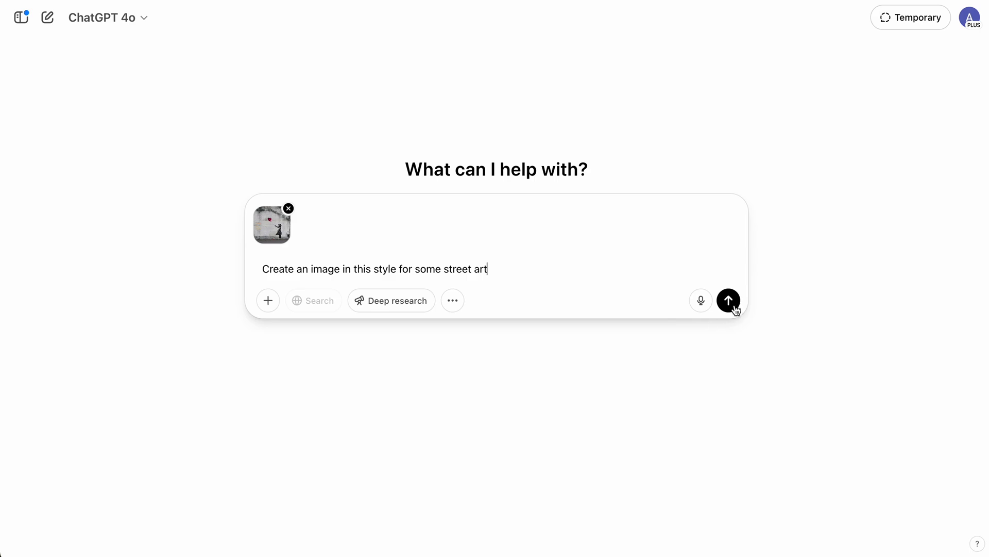
Request the hyperrealistic red trainer with gold wings, then draft the Godzilla-style kaiju edit
{"action": "left_click", "coordinate": [734, 306]}
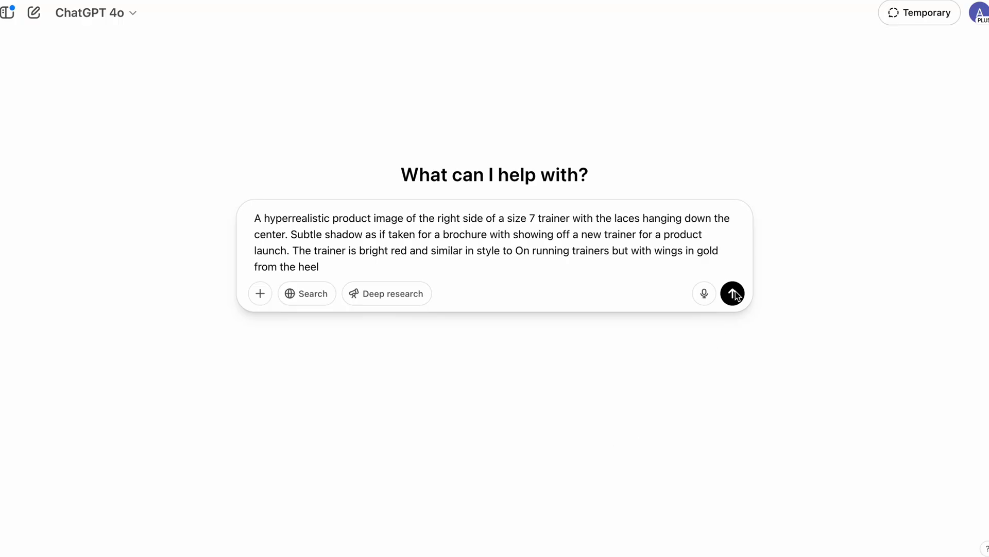
{"action": "left_click", "coordinate": [733, 294]}
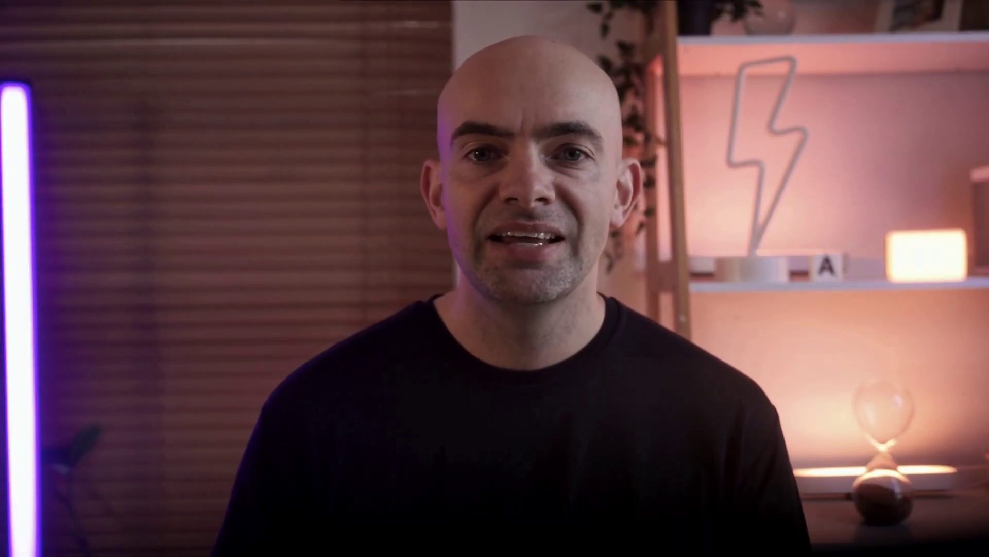
{"action": "type", "text": "Kaiju fighting"}
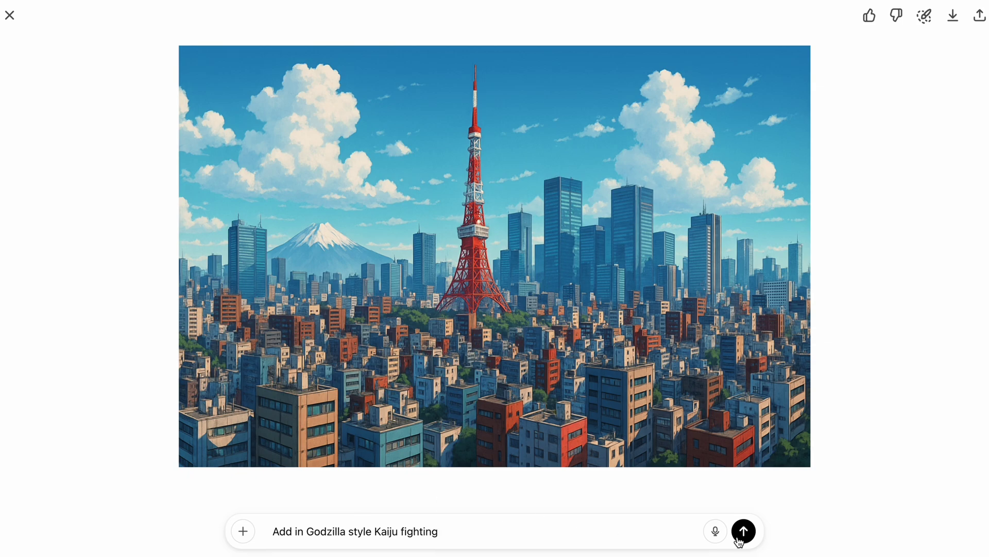
Add fighting kaiju to the Tokyo image, then select the blue kaiju and type an edit
{"action": "left_click", "coordinate": [744, 531]}
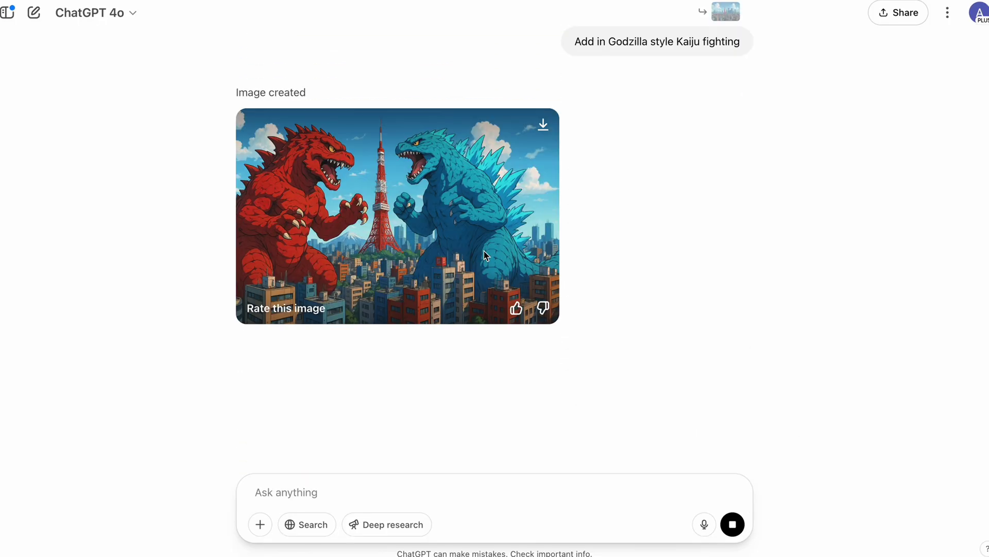
{"action": "left_click", "coordinate": [485, 254]}
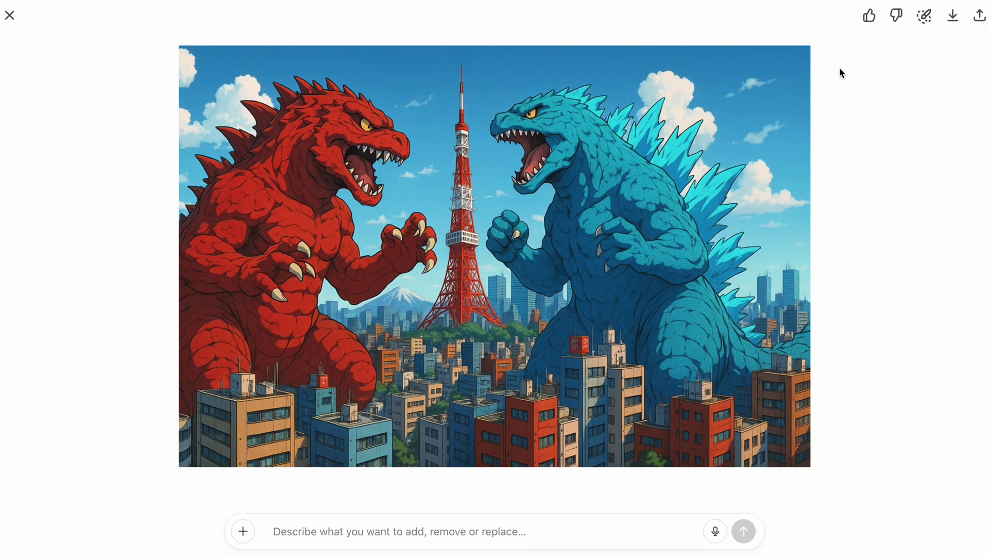
{"action": "left_click", "coordinate": [925, 24]}
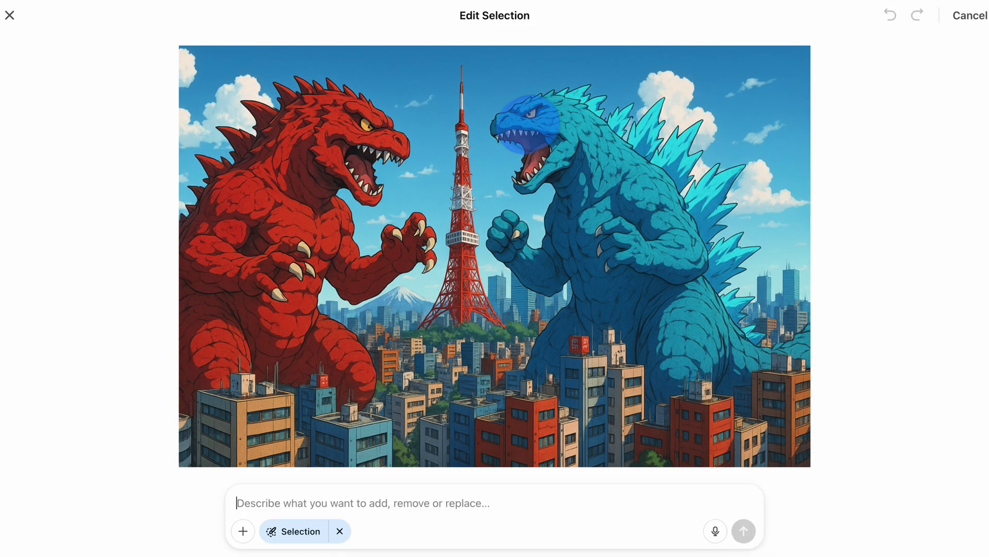
{"action": "left_click_drag", "start_coordinate": [528, 124], "coordinate": [722, 366]}
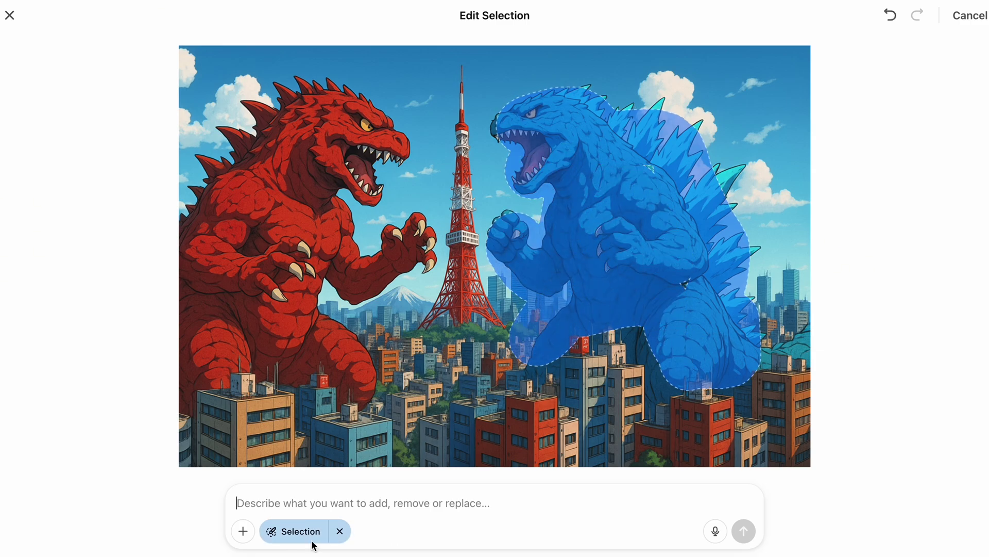
{"action": "type", "text": "Make th"}
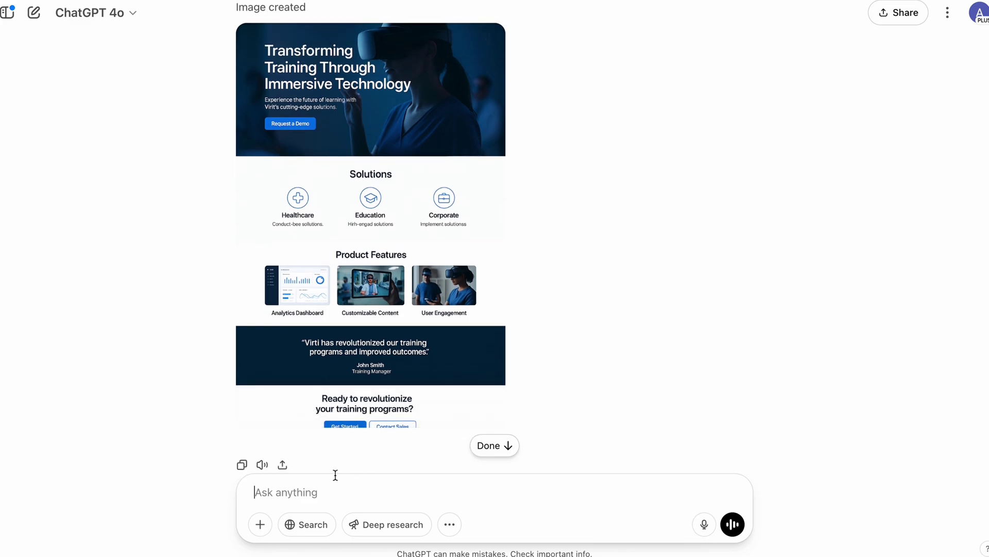
Request a new Virti logo, then business card and swag mockups for the brand
{"action": "scroll", "coordinate": [571, 371], "scroll_direction": "down", "scroll_amount": 1}
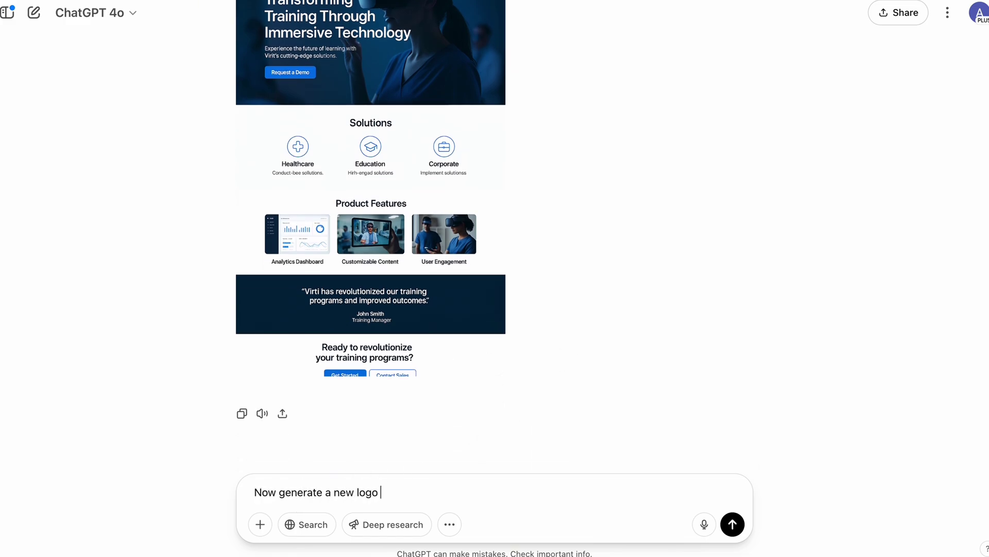
{"action": "key", "text": "Return"}
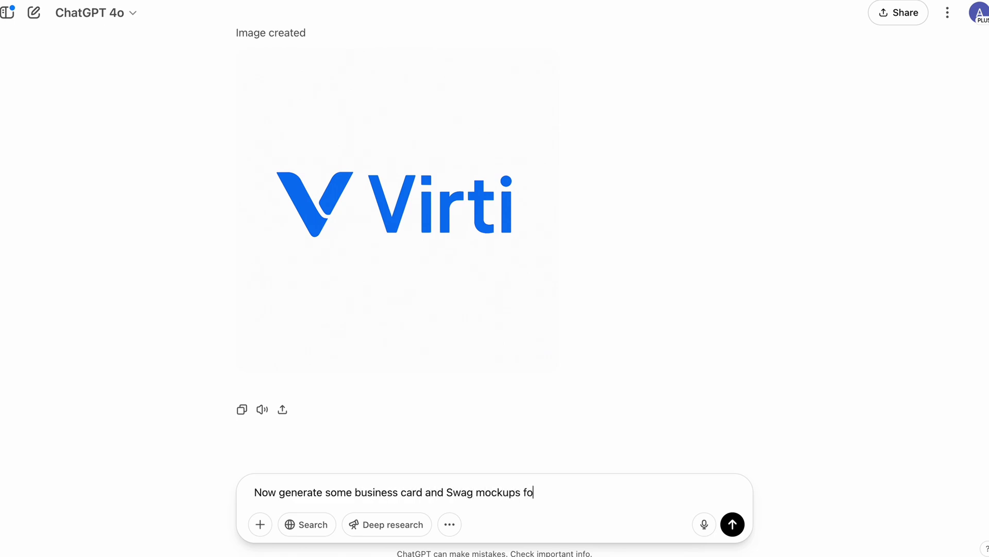
{"action": "type", "text": "and"}
{"action": "key", "text": "Return"}
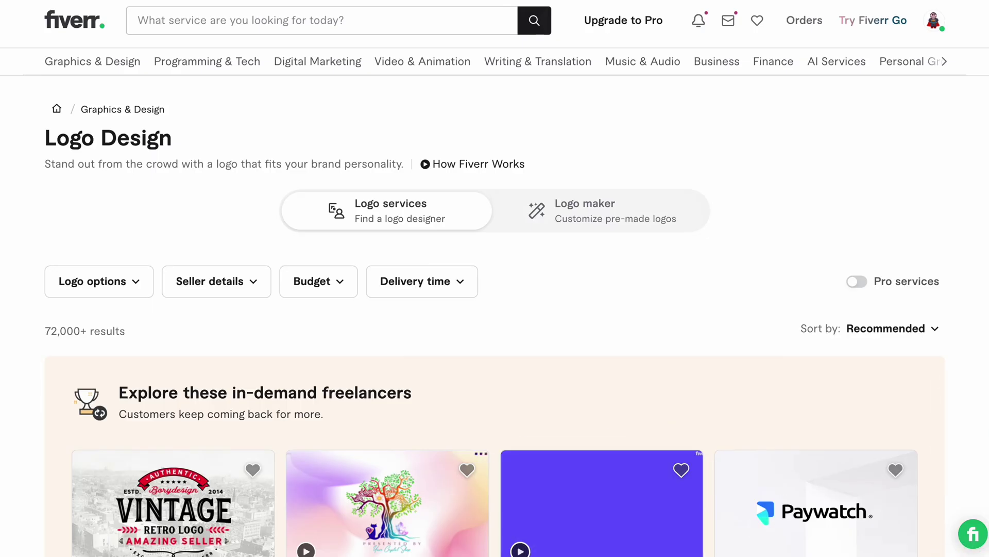
Scroll through Fiverr's Logo Design gig cards, comparing starting prices and ratings
{"action": "scroll", "coordinate": [494, 278], "scroll_direction": "down", "scroll_amount": 3}
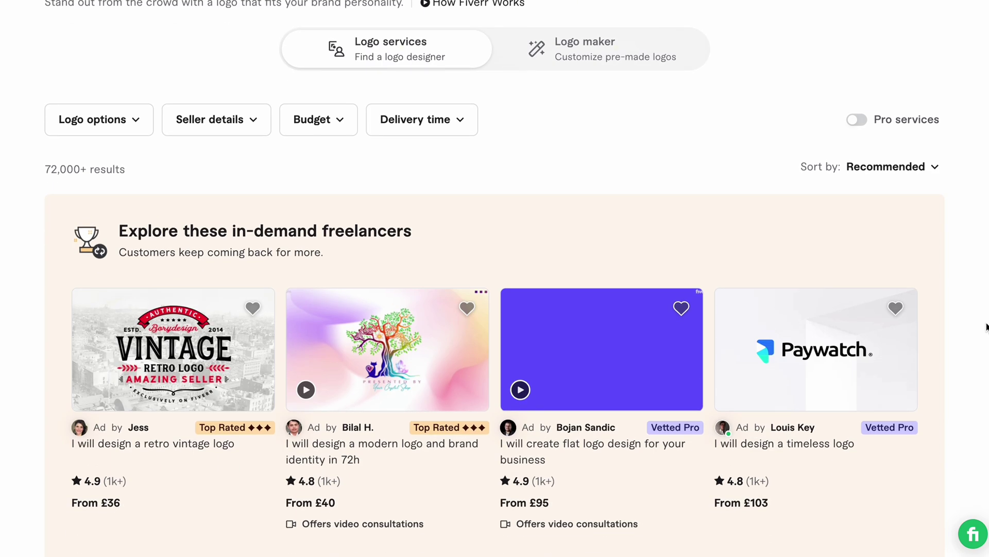
{"action": "scroll", "coordinate": [987, 328], "scroll_direction": "down", "scroll_amount": 4}
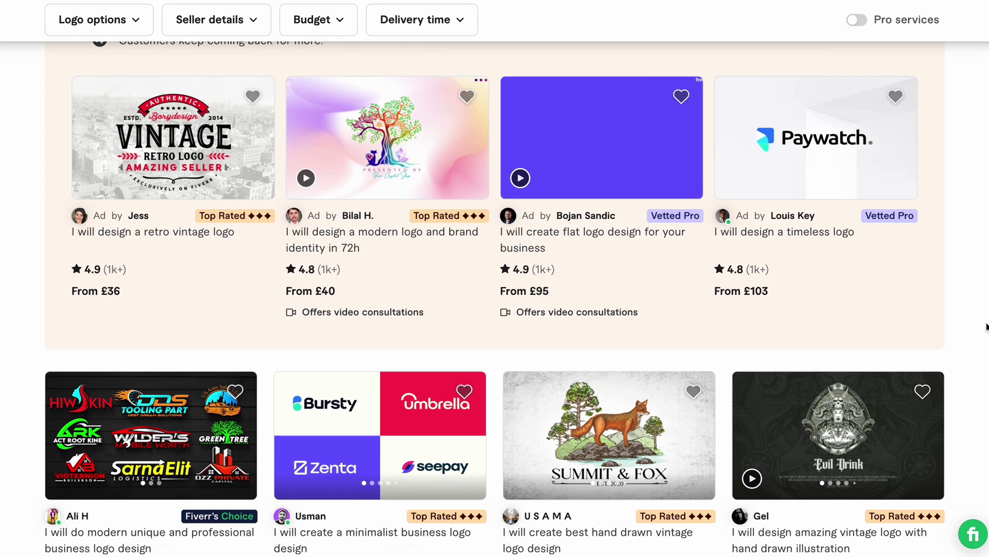
{"action": "scroll", "coordinate": [987, 327], "scroll_direction": "down", "scroll_amount": 6}
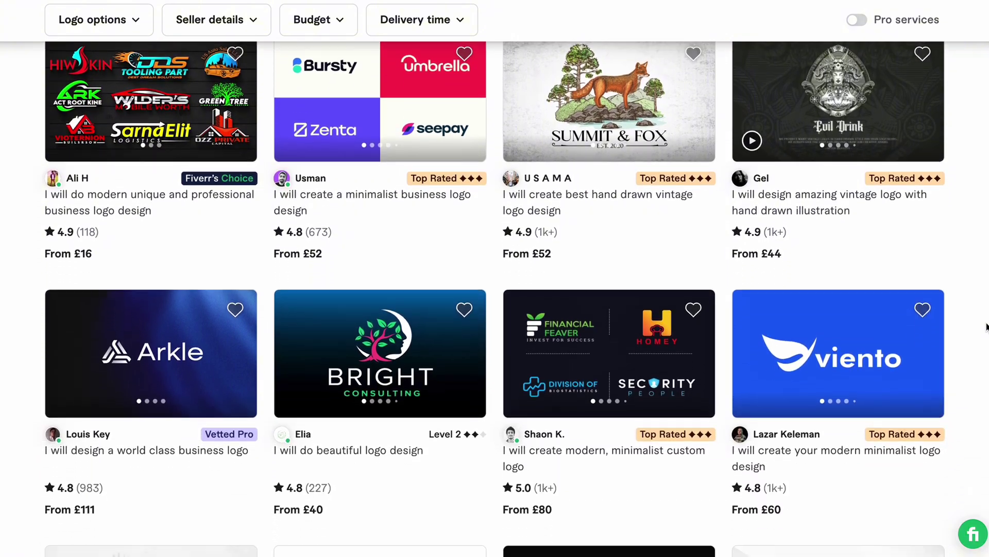
{"action": "scroll", "coordinate": [987, 327], "scroll_direction": "down", "scroll_amount": 5}
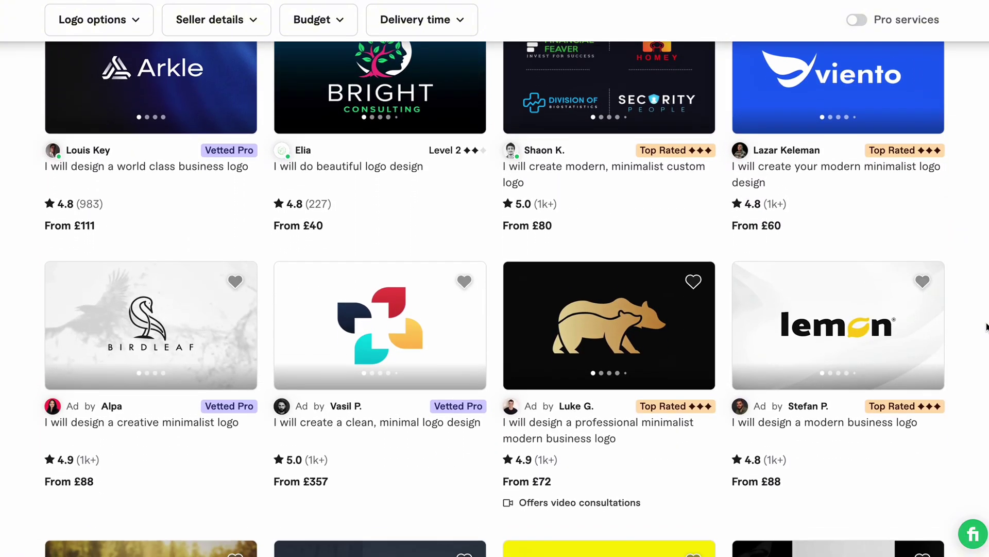
{"action": "scroll", "coordinate": [986, 327], "scroll_direction": "down", "scroll_amount": 6}
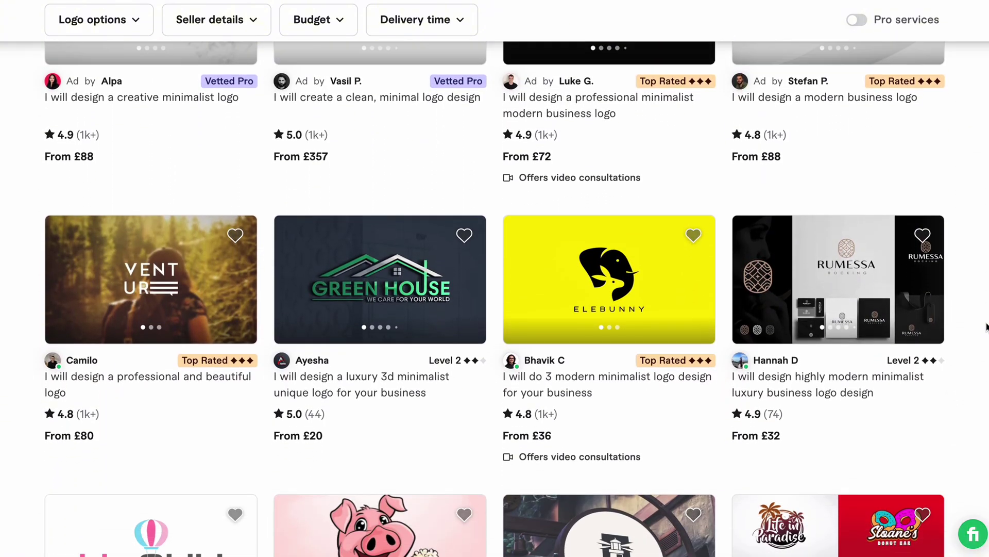
{"action": "scroll", "coordinate": [987, 328], "scroll_direction": "down", "scroll_amount": 3}
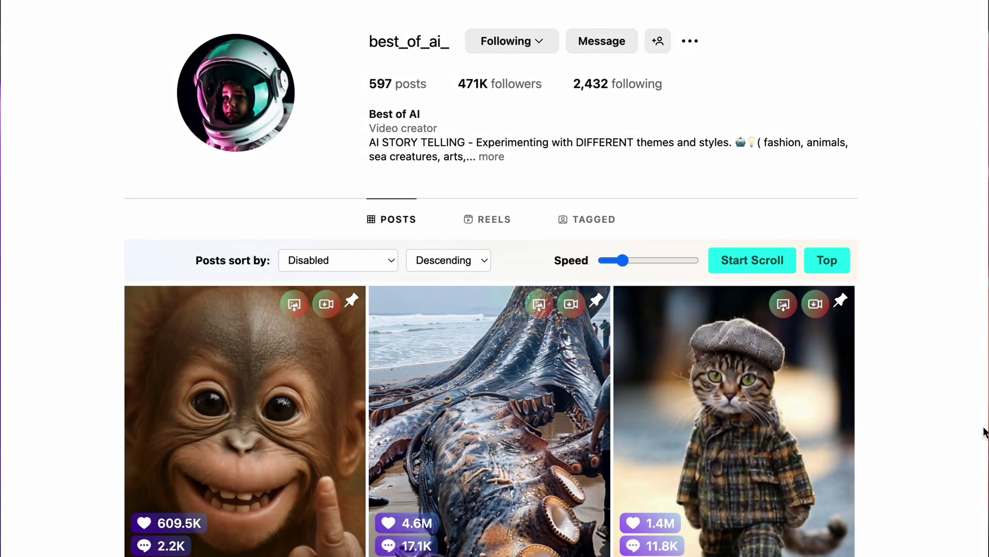
Scroll the Instagram grid, open the TikTok Titanic POV video and close the floating player notice
{"action": "scroll", "coordinate": [984, 427], "scroll_direction": "down", "scroll_amount": 5}
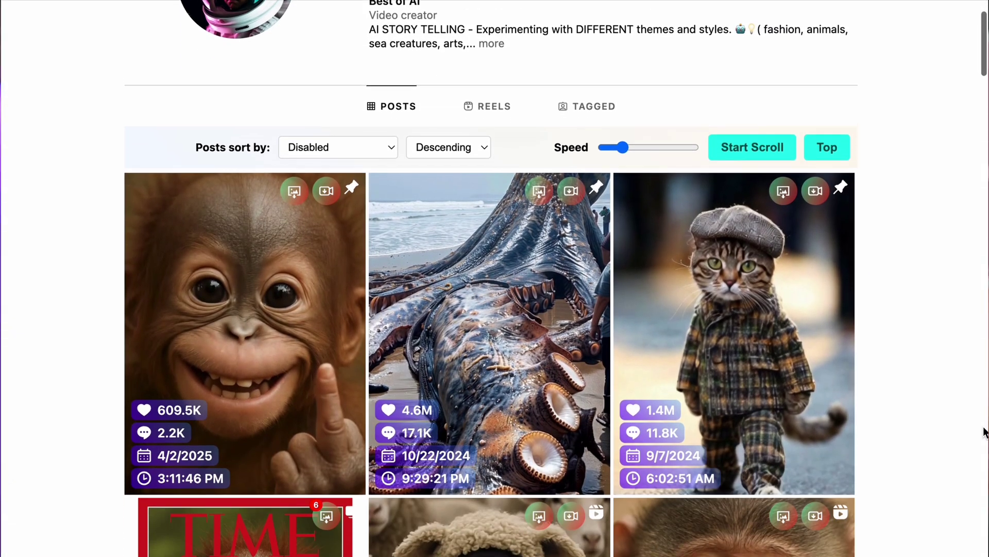
{"action": "scroll", "coordinate": [985, 432], "scroll_direction": "down", "scroll_amount": 12}
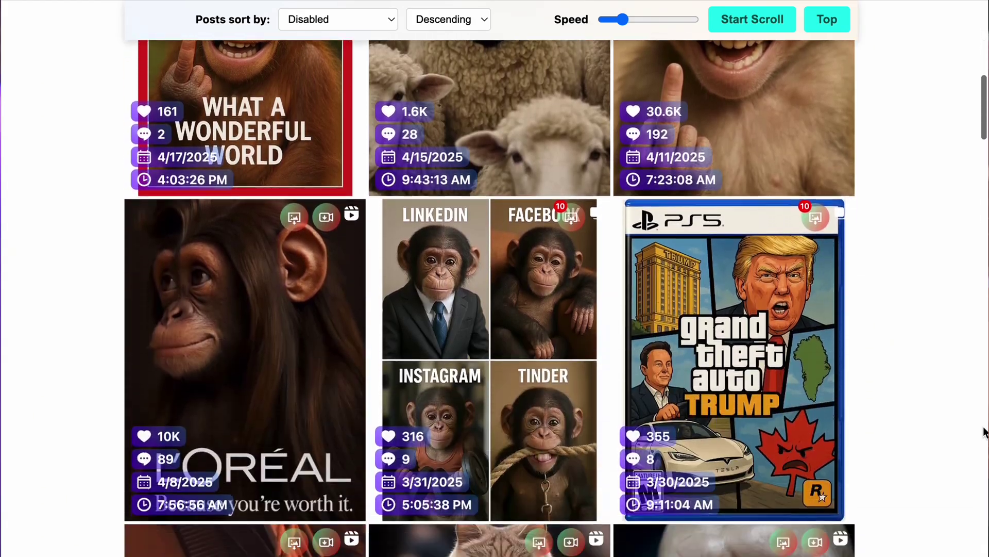
{"action": "scroll", "coordinate": [984, 432], "scroll_direction": "down", "scroll_amount": 3}
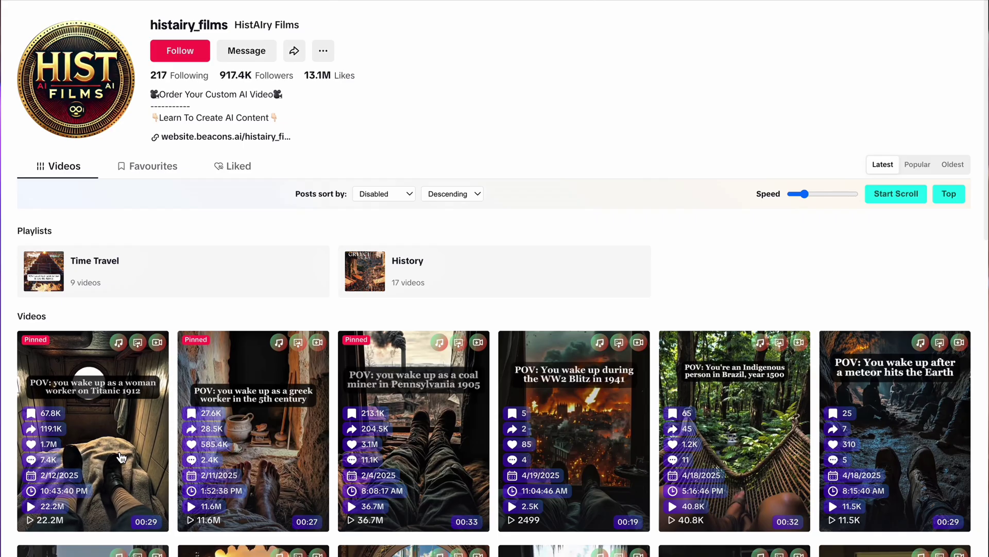
{"action": "left_click", "coordinate": [121, 457]}
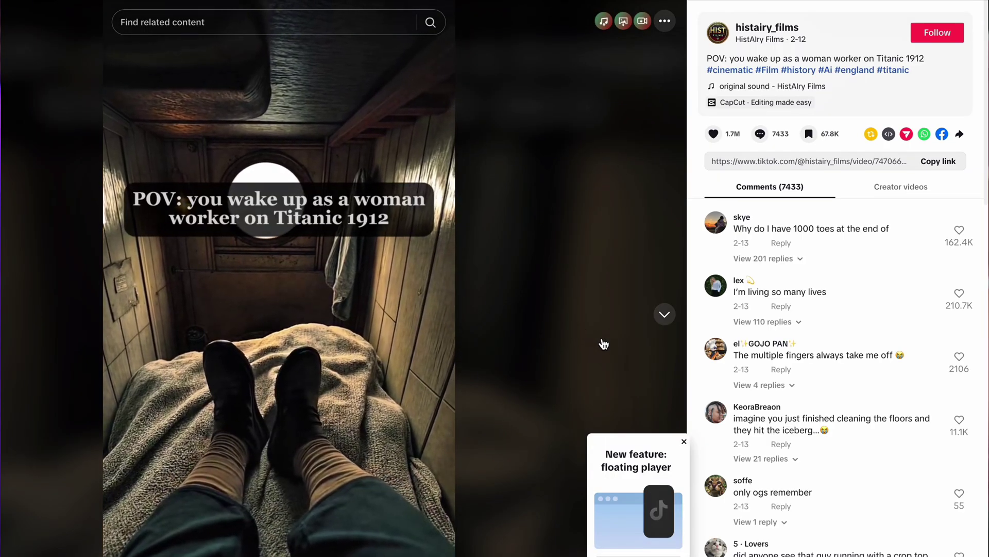
{"action": "left_click", "coordinate": [684, 442]}
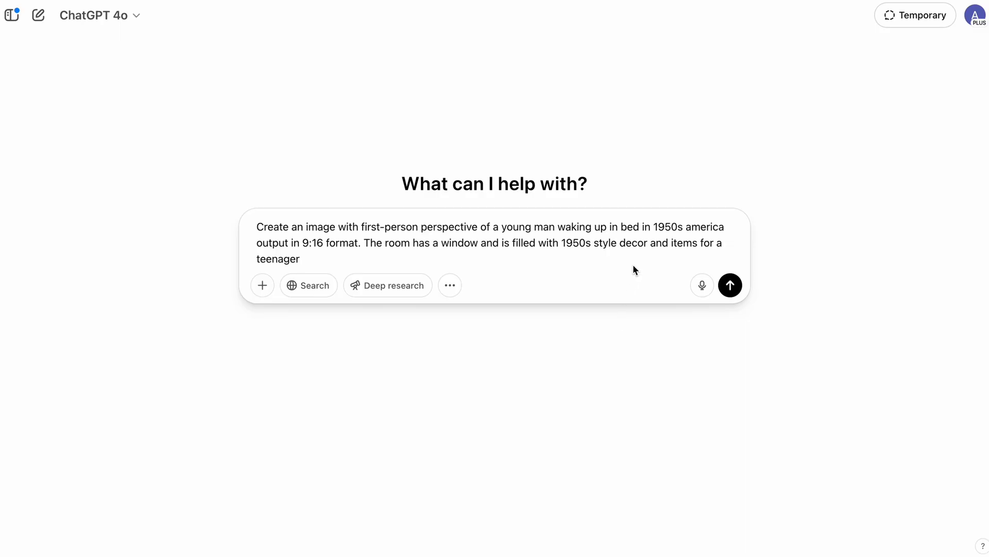
Submit the first-person vintage bedroom POV prompt and wait for the image
{"action": "left_click", "coordinate": [730, 285]}
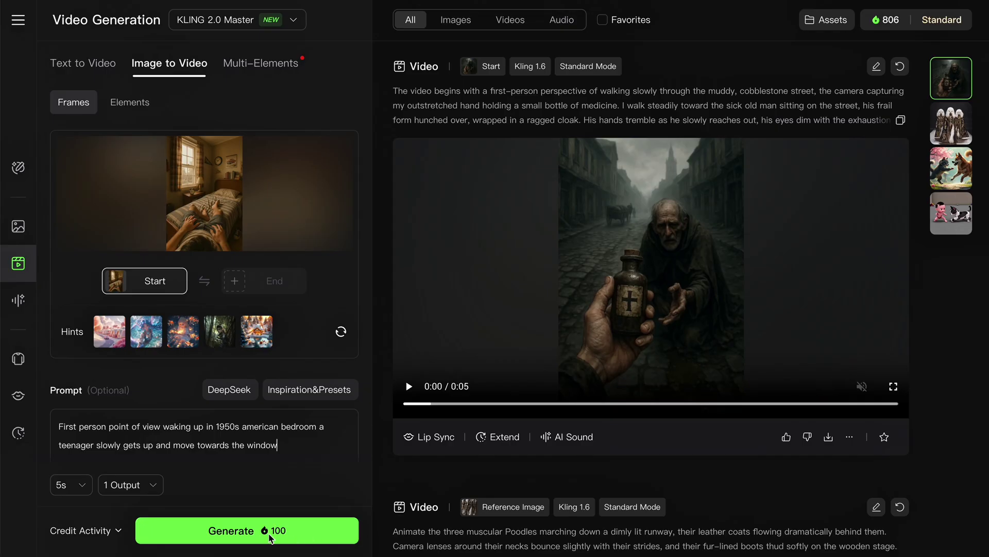
{"action": "left_click", "coordinate": [260, 531]}
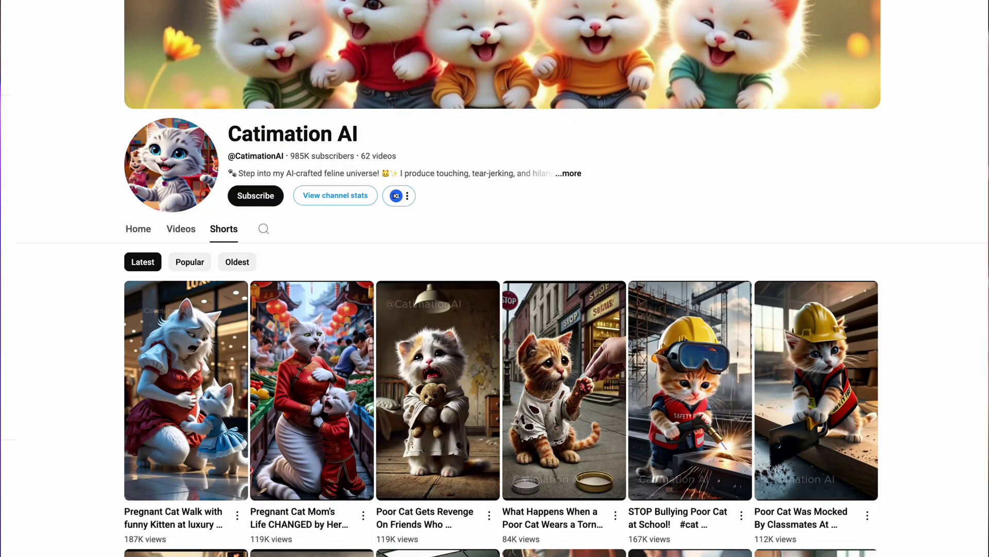
Scroll the AI cat channel's Shorts and open 'Kitten Saves the DAY'
{"action": "scroll", "coordinate": [495, 278], "scroll_direction": "down", "scroll_amount": 4}
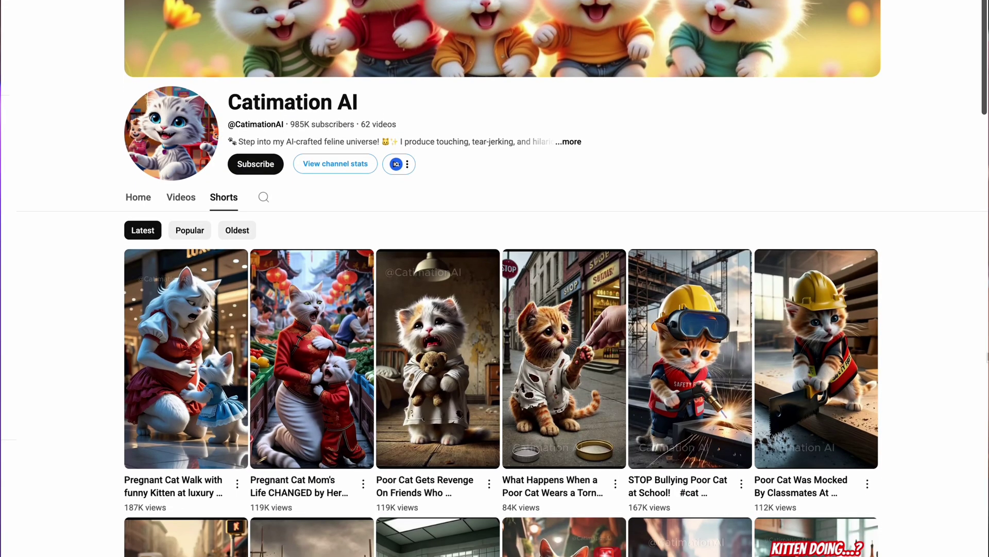
{"action": "scroll", "coordinate": [495, 278], "scroll_direction": "down", "scroll_amount": 5}
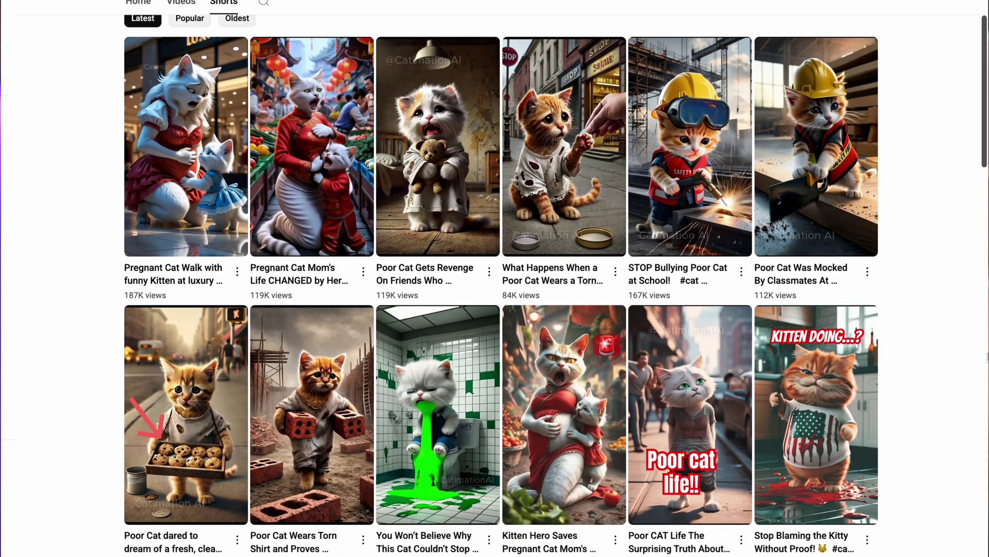
{"action": "scroll", "coordinate": [495, 278], "scroll_direction": "down", "scroll_amount": 5}
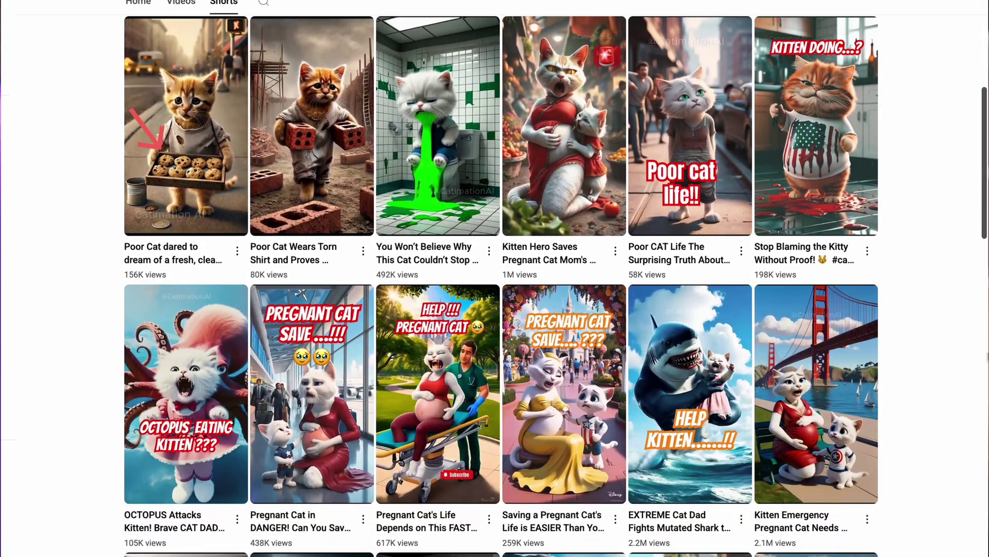
{"action": "scroll", "coordinate": [495, 278], "scroll_direction": "down", "scroll_amount": 5}
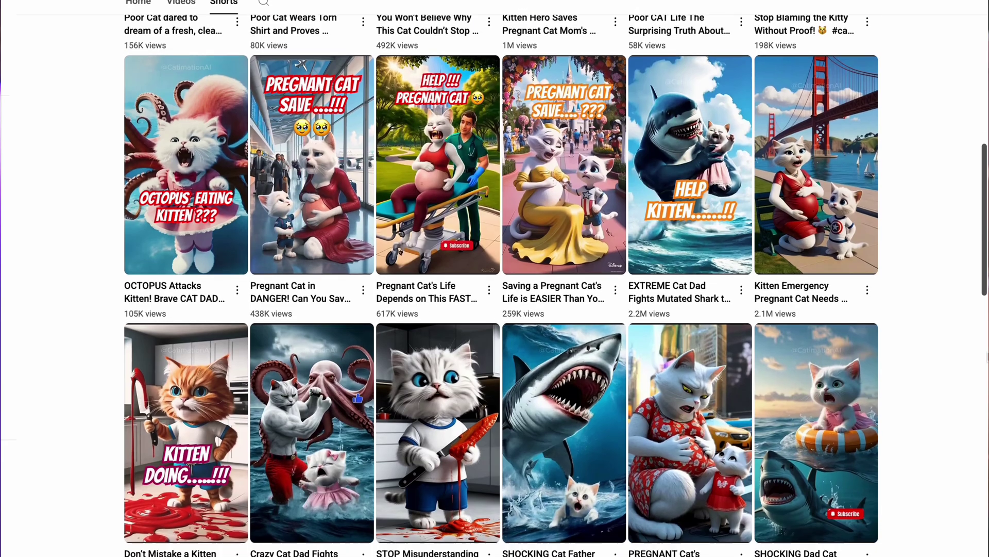
{"action": "scroll", "coordinate": [494, 278], "scroll_direction": "down", "scroll_amount": 5}
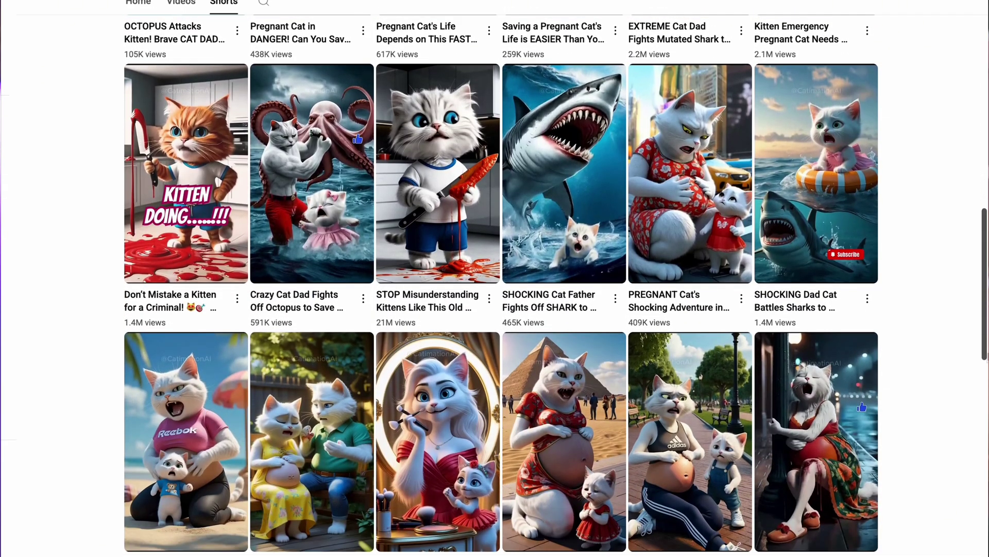
{"action": "scroll", "coordinate": [495, 278], "scroll_direction": "down", "scroll_amount": 7}
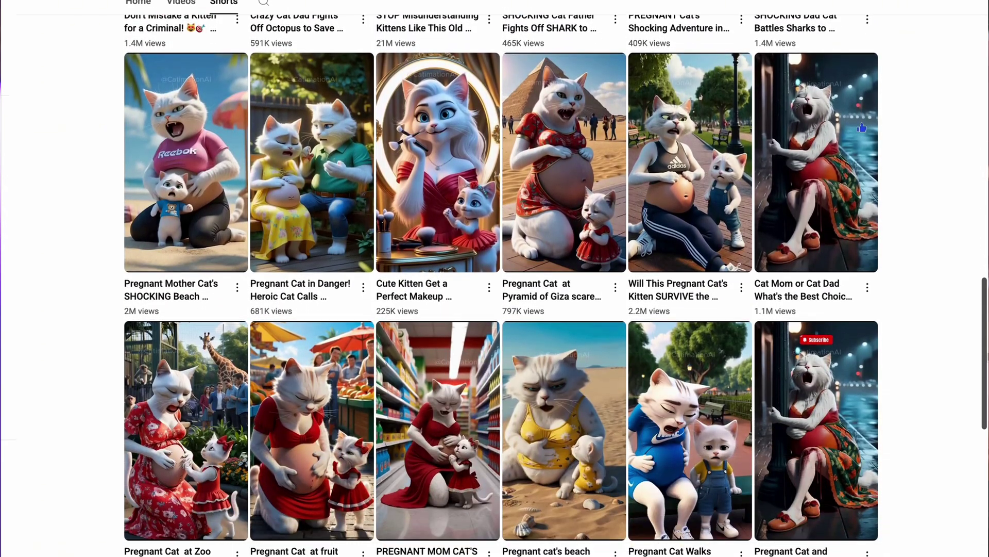
{"action": "scroll", "coordinate": [495, 279], "scroll_direction": "down", "scroll_amount": 6}
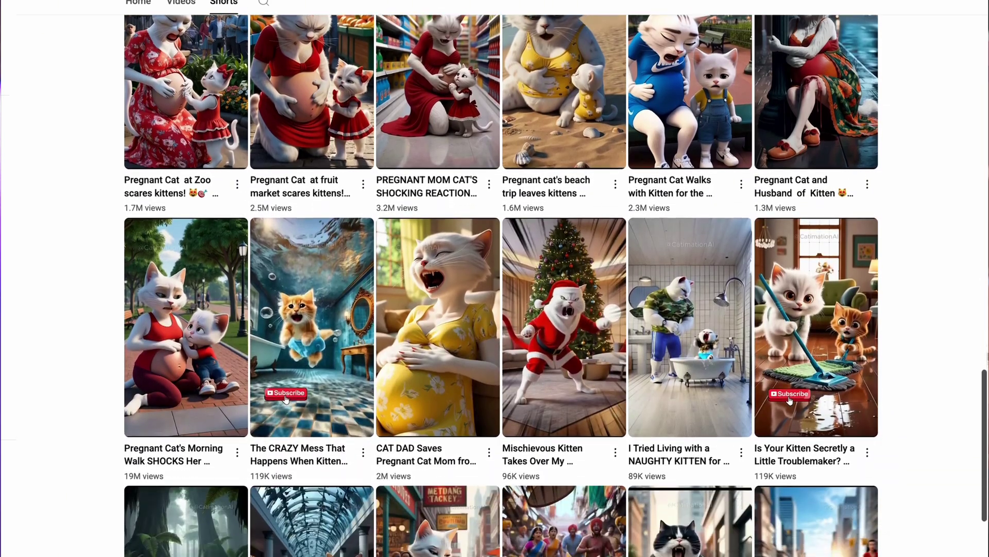
{"action": "scroll", "coordinate": [962, 367], "scroll_direction": "down", "scroll_amount": 2}
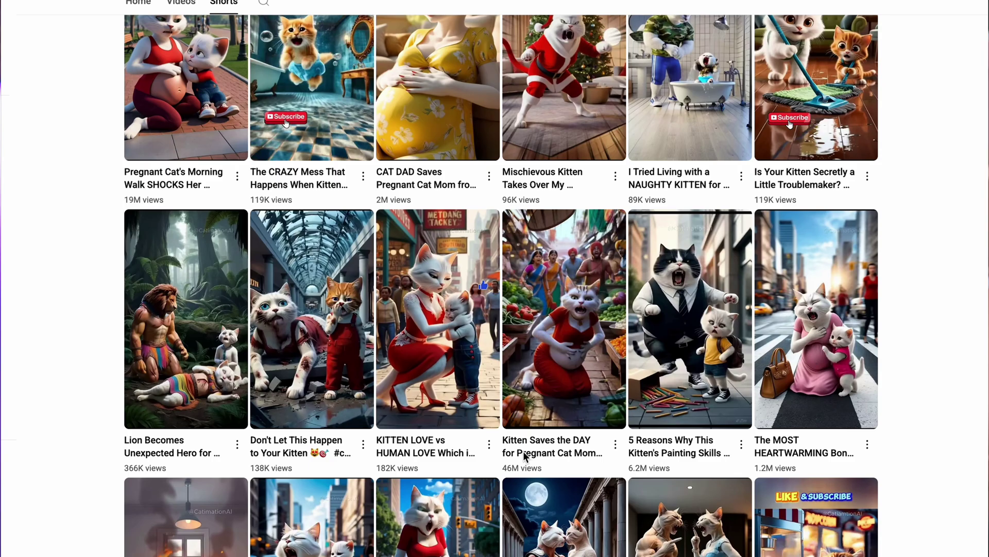
{"action": "left_click", "coordinate": [570, 388]}
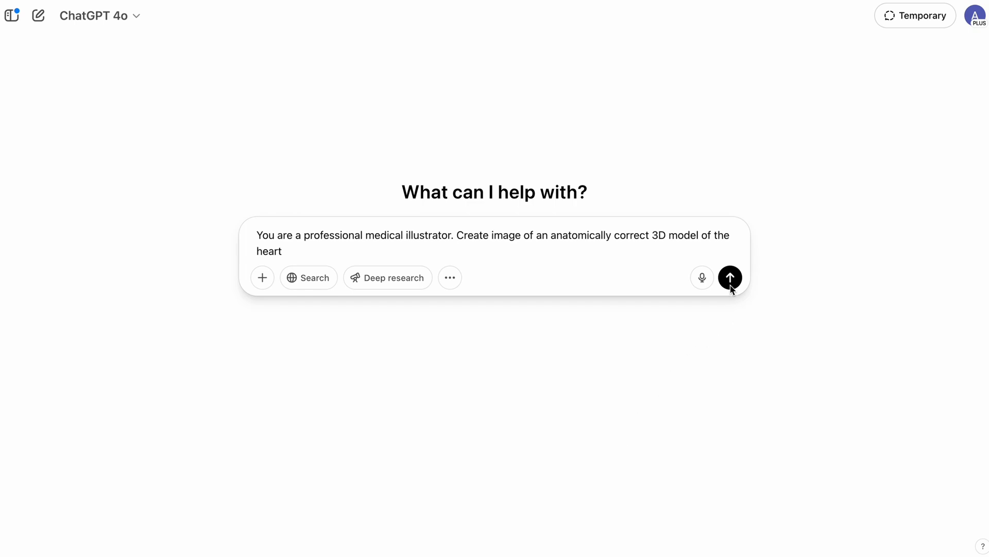
Send the medical-illustrator prompt for an anatomically correct 3D model of the heart
{"action": "left_click", "coordinate": [730, 278]}
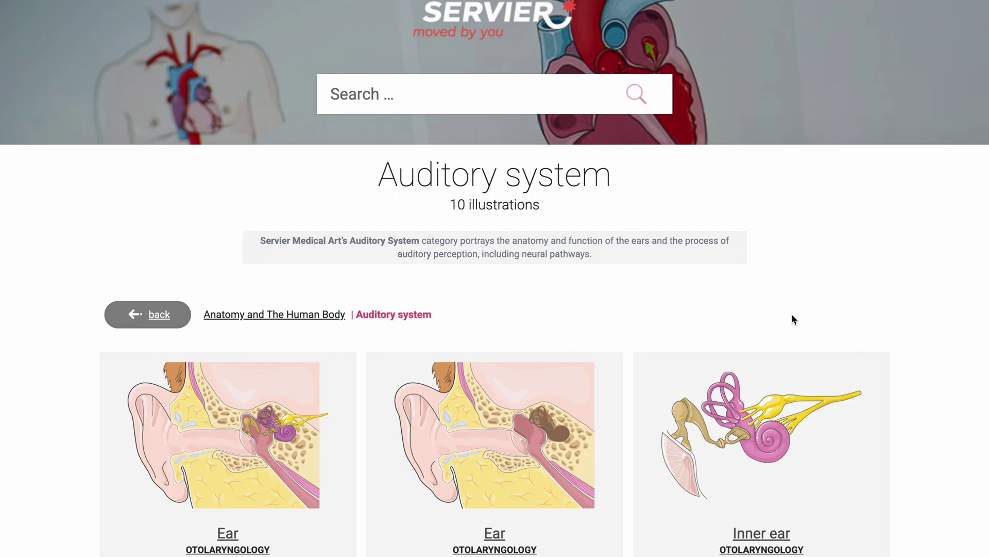
Find the Organ of Corti card in the Auditory system category and browse its illustration page
{"action": "scroll", "coordinate": [825, 283], "scroll_direction": "down", "scroll_amount": 3}
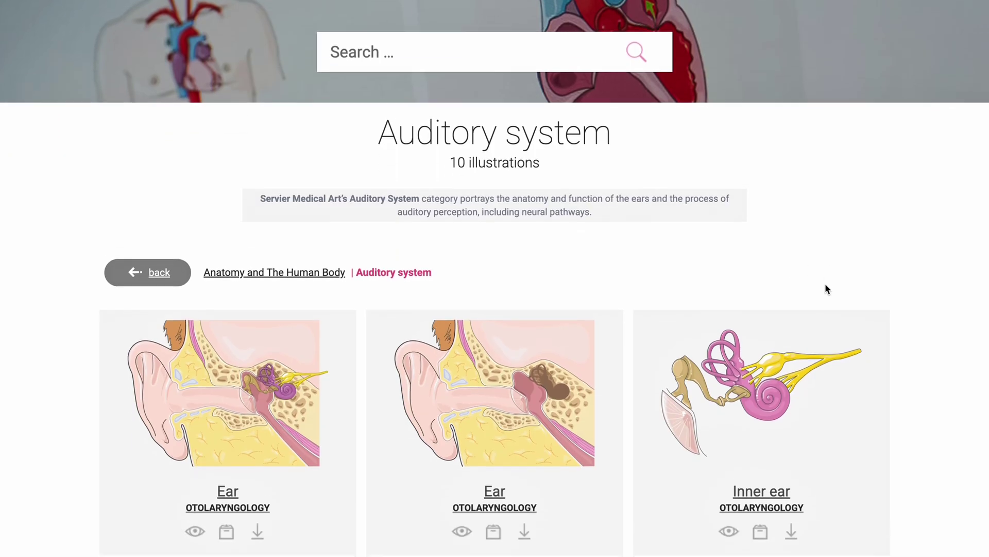
{"action": "scroll", "coordinate": [861, 277], "scroll_direction": "down", "scroll_amount": 5}
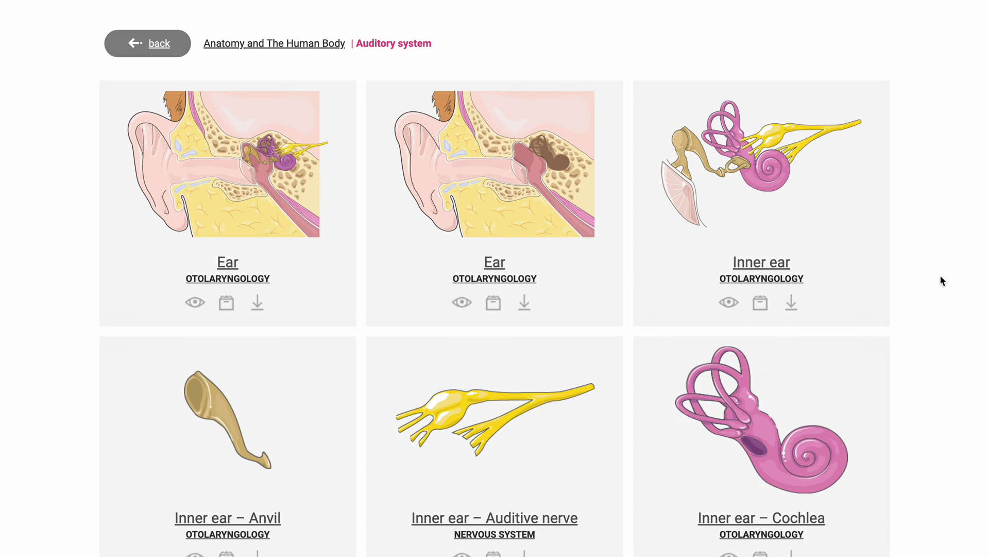
{"action": "scroll", "coordinate": [940, 277], "scroll_direction": "down", "scroll_amount": 8}
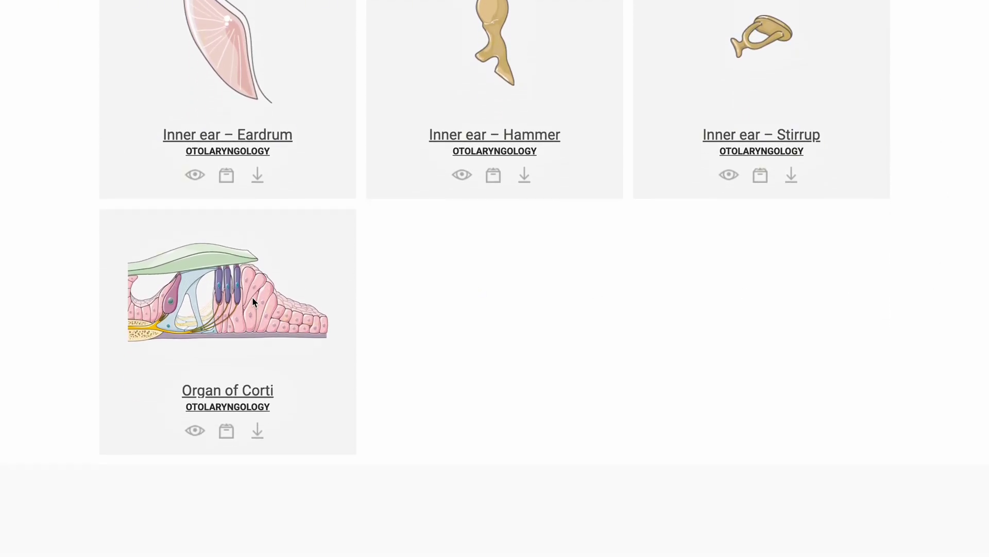
{"action": "left_click", "coordinate": [252, 299]}
{"action": "scroll", "coordinate": [375, 322], "scroll_direction": "down", "scroll_amount": 5}
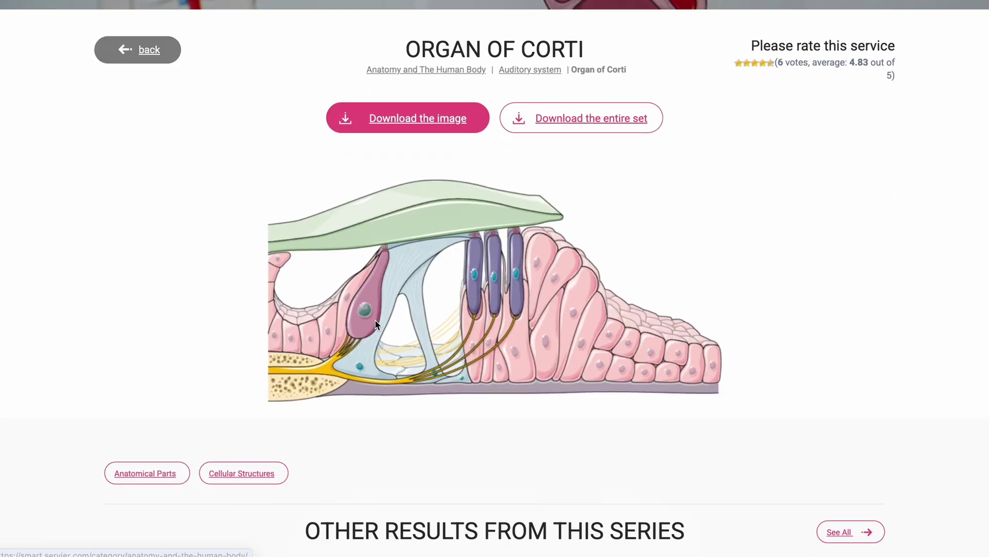
{"action": "scroll", "coordinate": [375, 324], "scroll_direction": "down", "scroll_amount": 6}
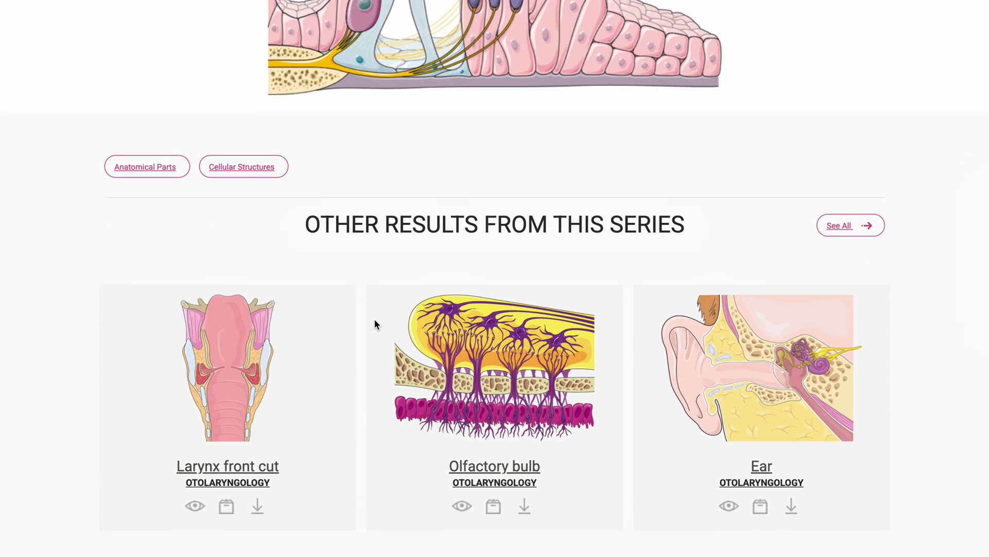
{"action": "scroll", "coordinate": [375, 321], "scroll_direction": "down", "scroll_amount": 6}
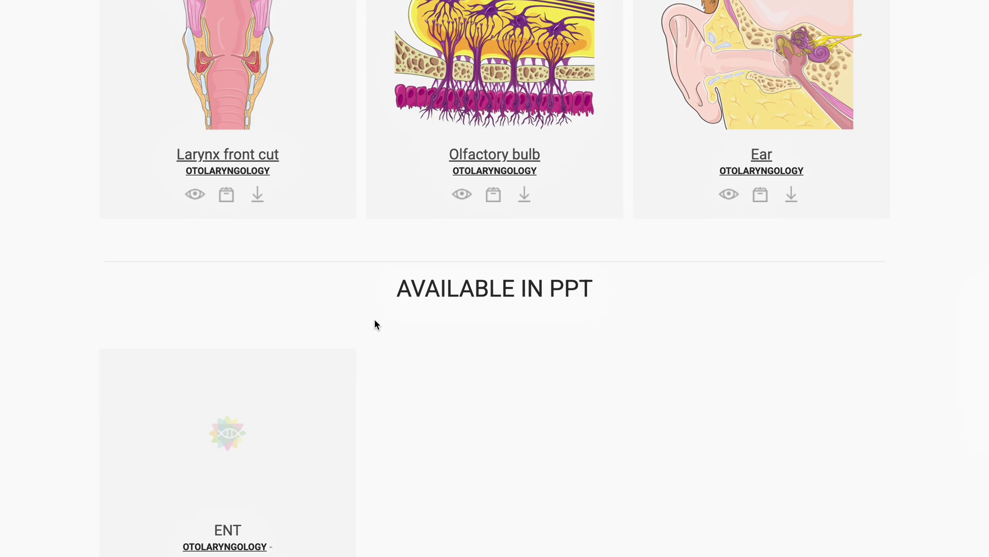
{"action": "scroll", "coordinate": [374, 320], "scroll_direction": "down", "scroll_amount": 2}
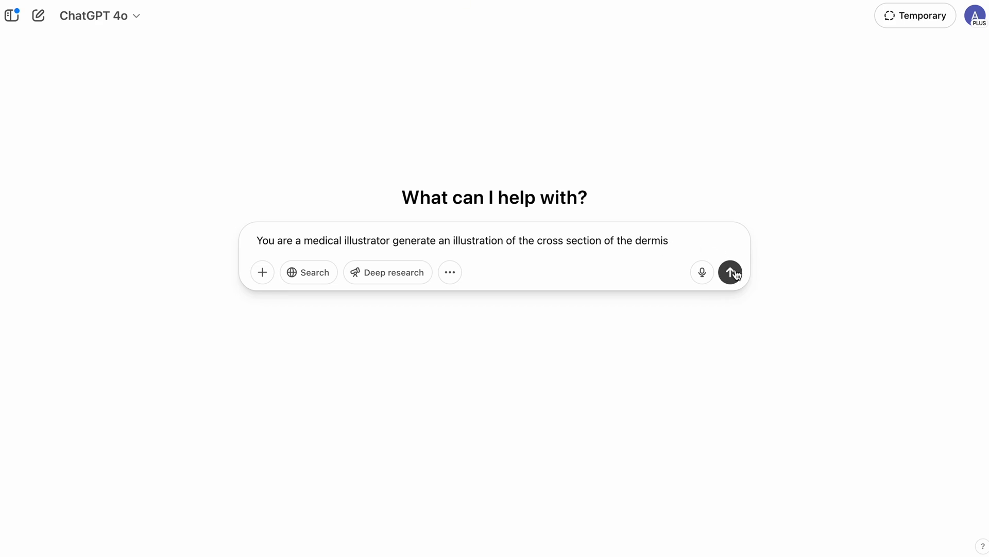
Submit the prompt for a labelled cross-section illustration of the dermis
{"action": "left_click", "coordinate": [730, 273]}
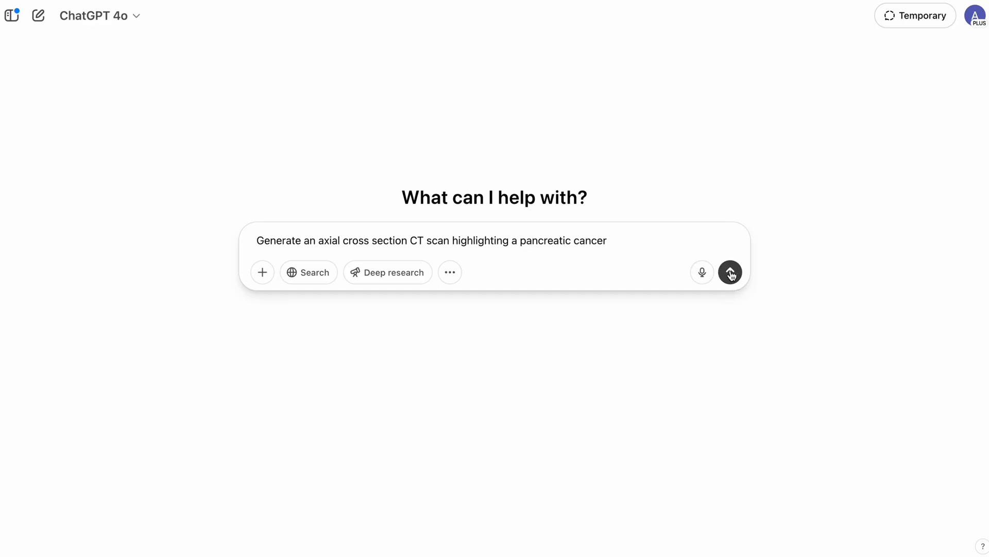
Send the typed image prompt, producing a pancreatic-cancer CT scan image
{"action": "left_click", "coordinate": [730, 272]}
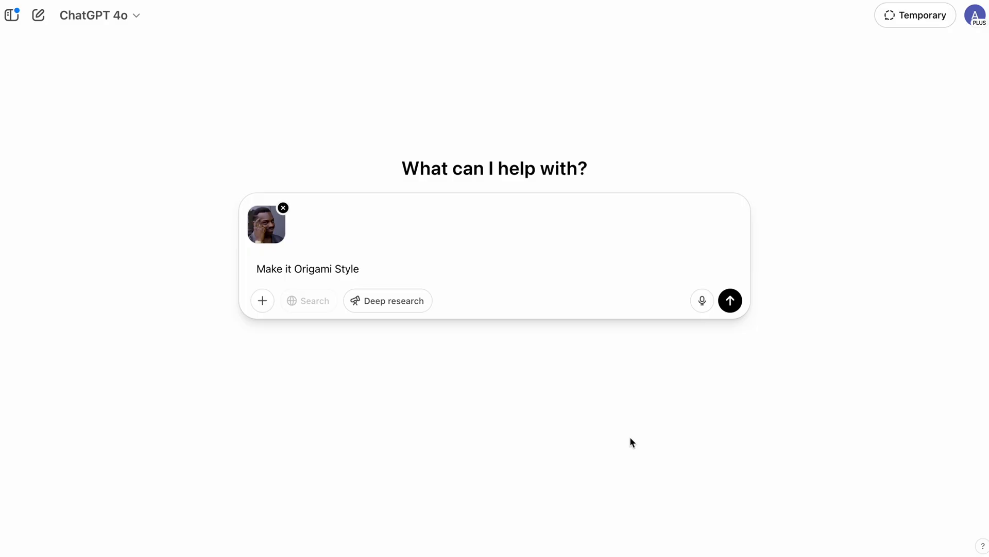
Send the origami-style request with the photo, then ask which illustration niches pay best
{"action": "left_click", "coordinate": [731, 301]}
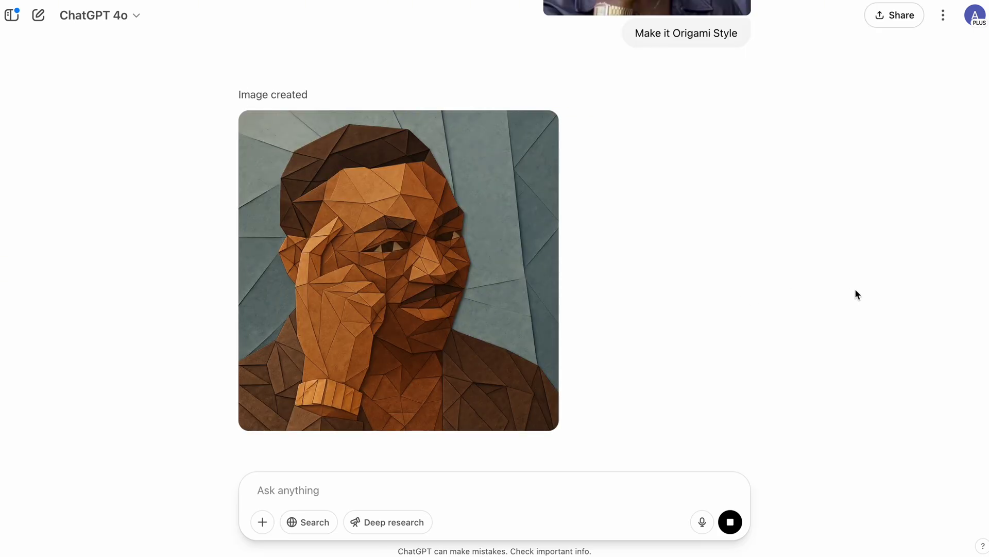
{"action": "mouse_move", "coordinate": [460, 286]}
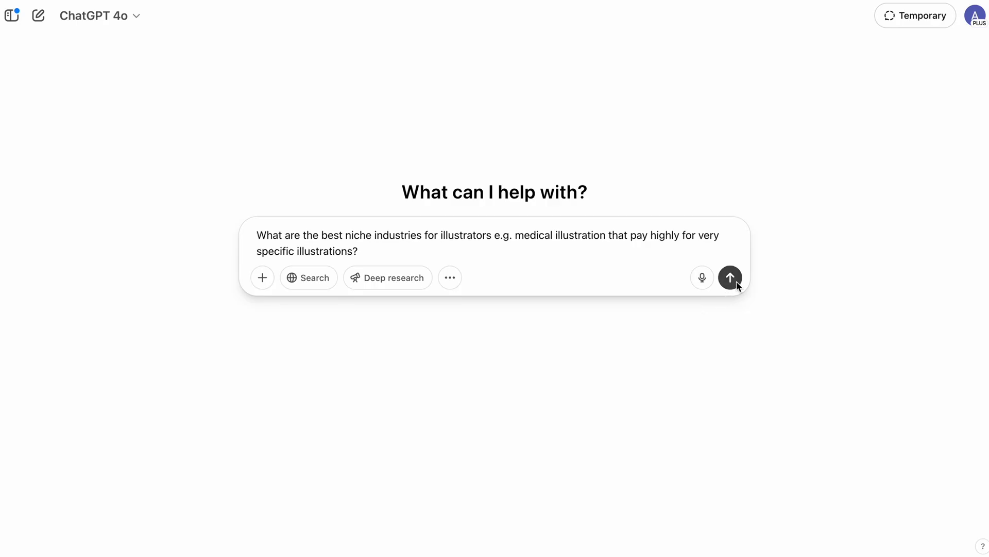
{"action": "left_click", "coordinate": [737, 282]}
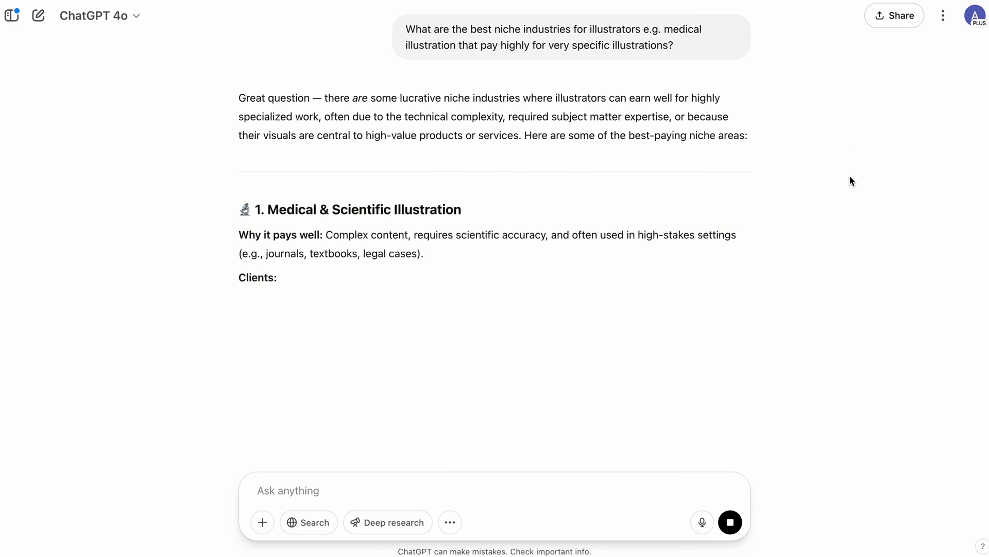
Read through the answer on best-paying niche illustration industries, starting with medical illustration
{"action": "scroll", "coordinate": [972, 238], "scroll_direction": "down", "scroll_amount": 5}
{"action": "scroll", "coordinate": [973, 239], "scroll_direction": "up", "scroll_amount": 2}
{"action": "scroll", "coordinate": [973, 239], "scroll_direction": "down", "scroll_amount": 2}
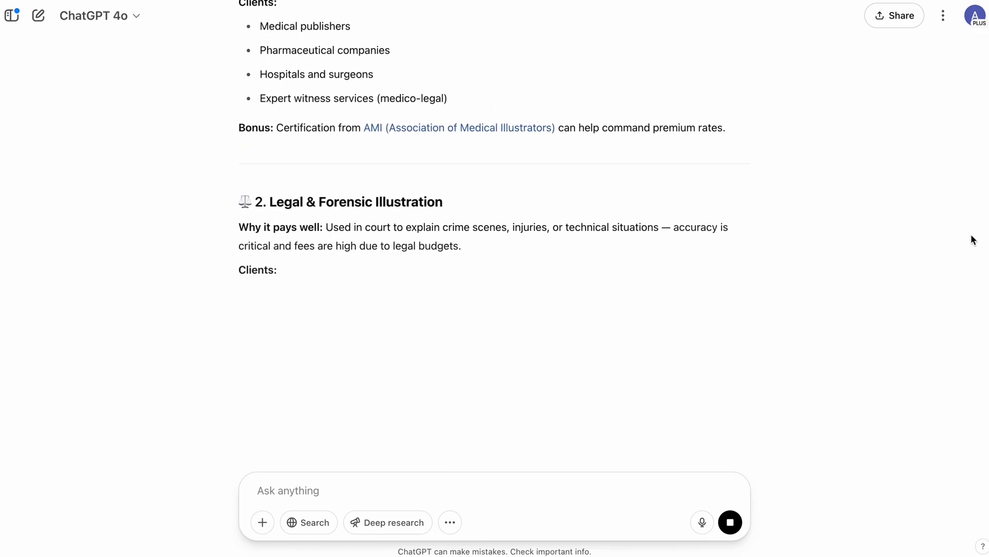
{"action": "scroll", "coordinate": [973, 239], "scroll_direction": "down", "scroll_amount": 5}
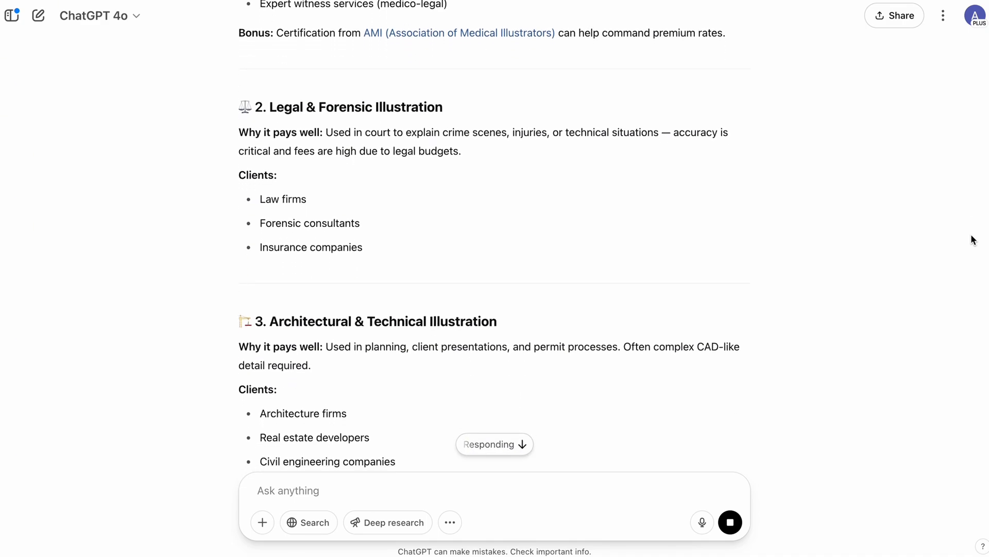
{"action": "scroll", "coordinate": [972, 238], "scroll_direction": "down", "scroll_amount": 7}
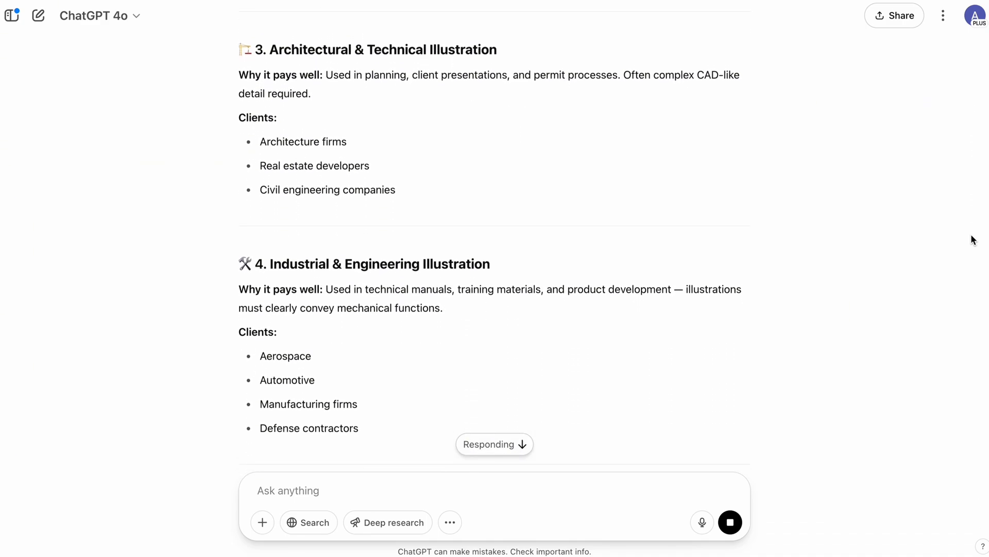
{"action": "scroll", "coordinate": [972, 239], "scroll_direction": "down", "scroll_amount": 7}
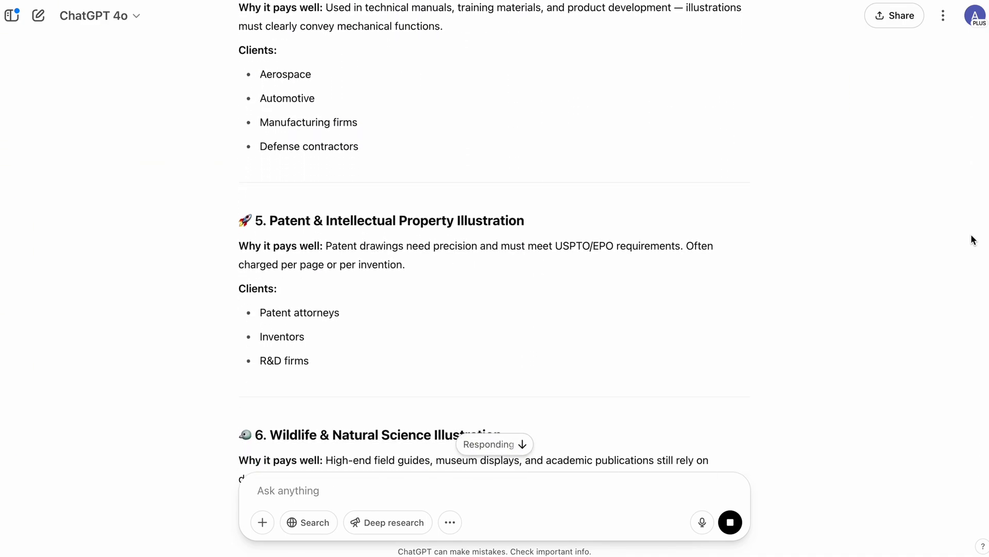
{"action": "scroll", "coordinate": [972, 239], "scroll_direction": "down", "scroll_amount": 8}
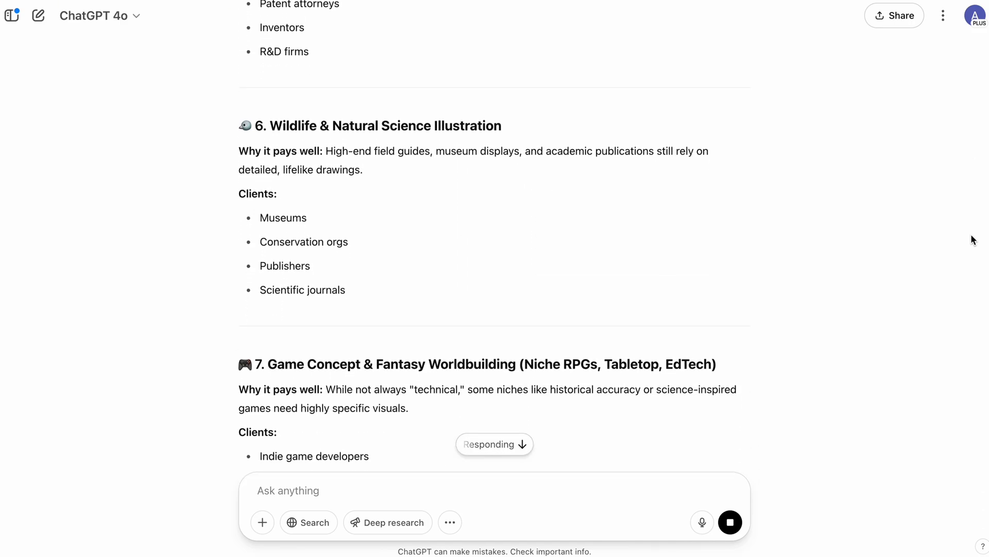
{"action": "scroll", "coordinate": [973, 239], "scroll_direction": "down", "scroll_amount": 8}
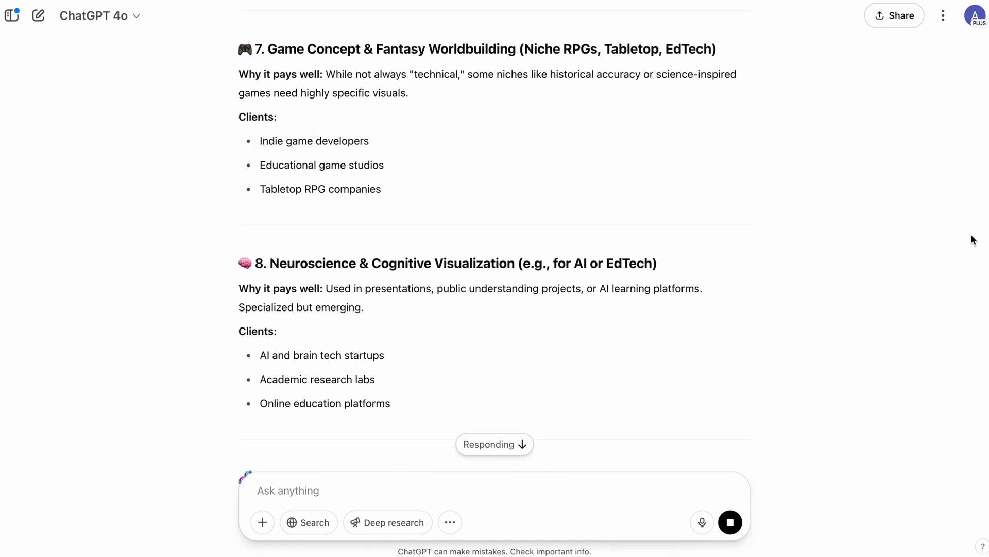
{"action": "scroll", "coordinate": [973, 238], "scroll_direction": "down", "scroll_amount": 5}
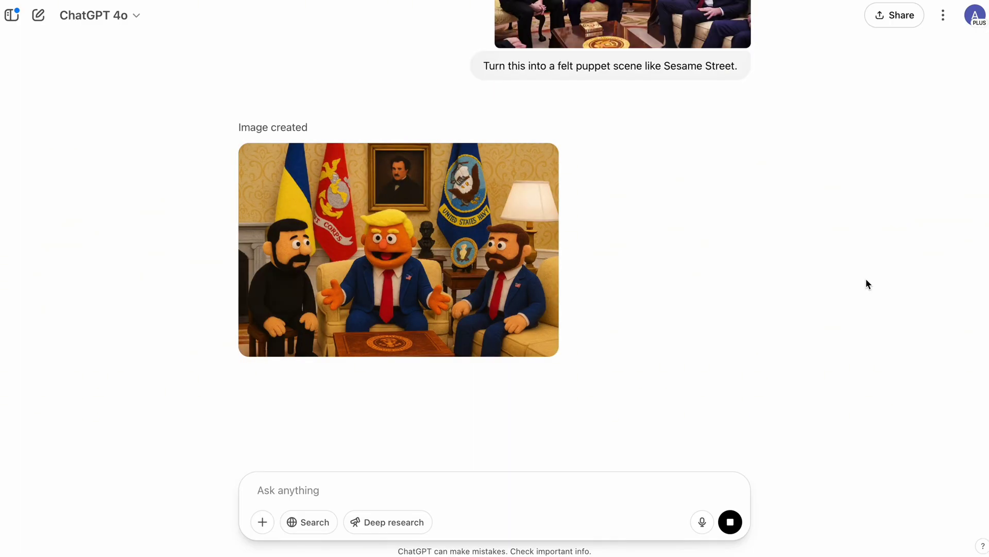
{"action": "mouse_move", "coordinate": [442, 279]}
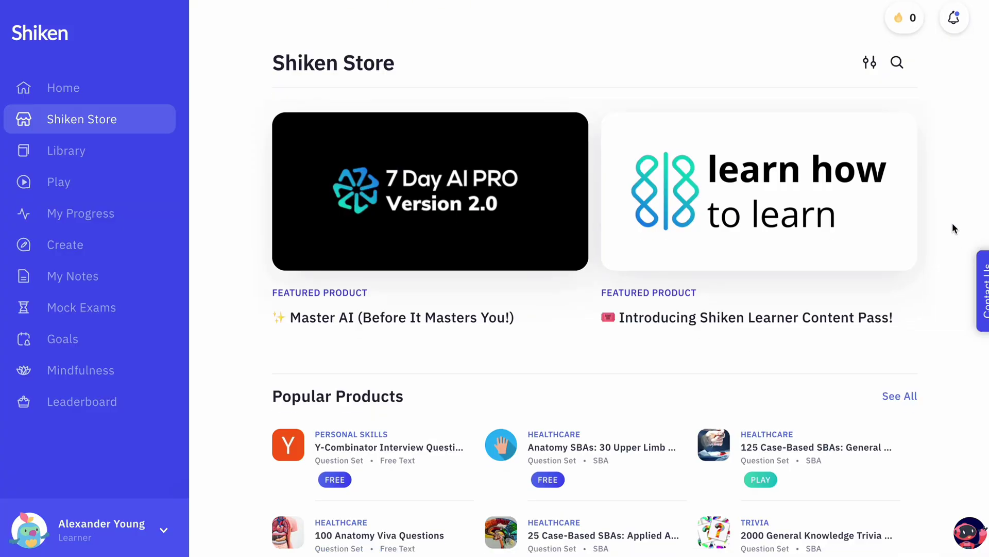
{"action": "scroll", "coordinate": [952, 223], "scroll_direction": "down", "scroll_amount": 10}
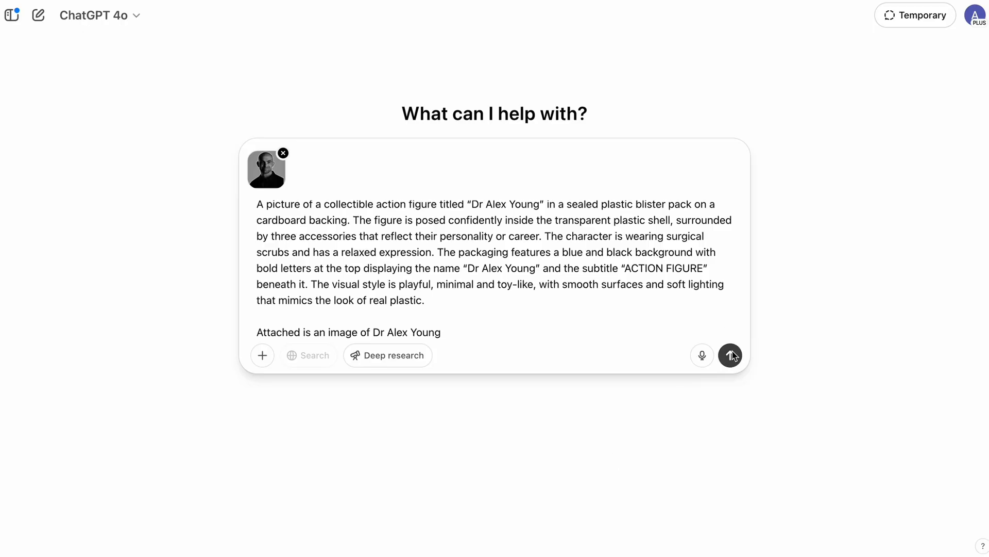
Submit the boxed surgical-scrubs action figure prompt with the portrait and review the image
{"action": "left_click", "coordinate": [731, 355]}
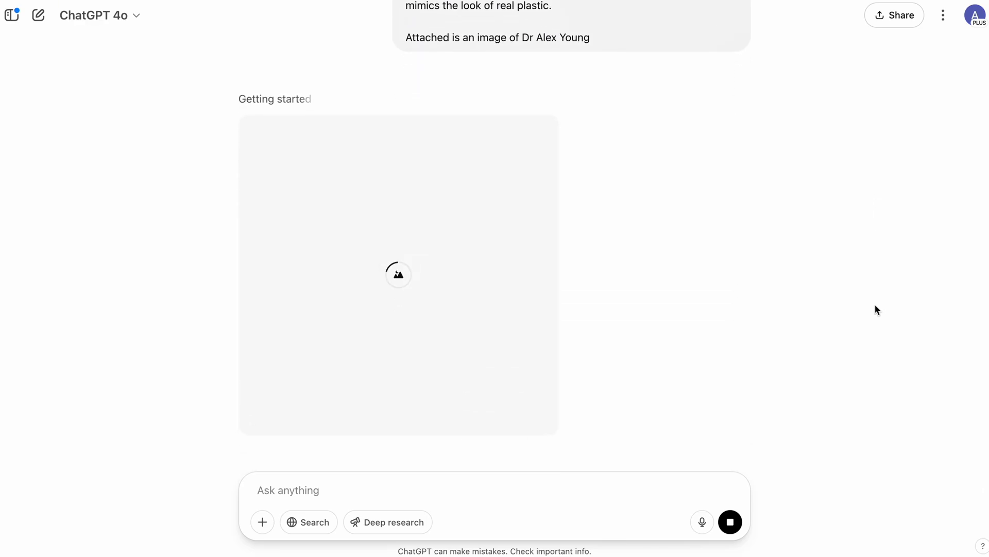
{"action": "scroll", "coordinate": [875, 305], "scroll_direction": "up", "scroll_amount": 6}
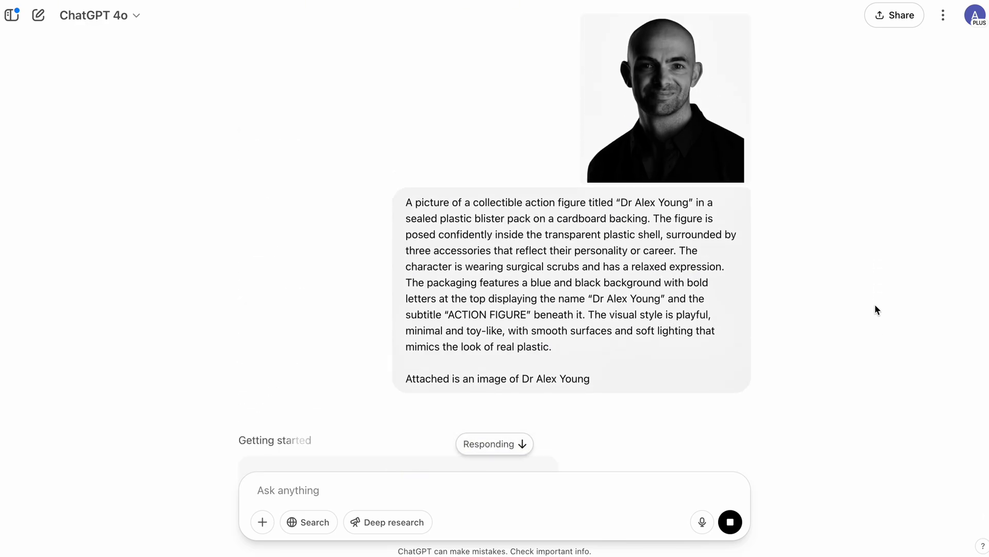
{"action": "scroll", "coordinate": [874, 309], "scroll_direction": "down", "scroll_amount": 6}
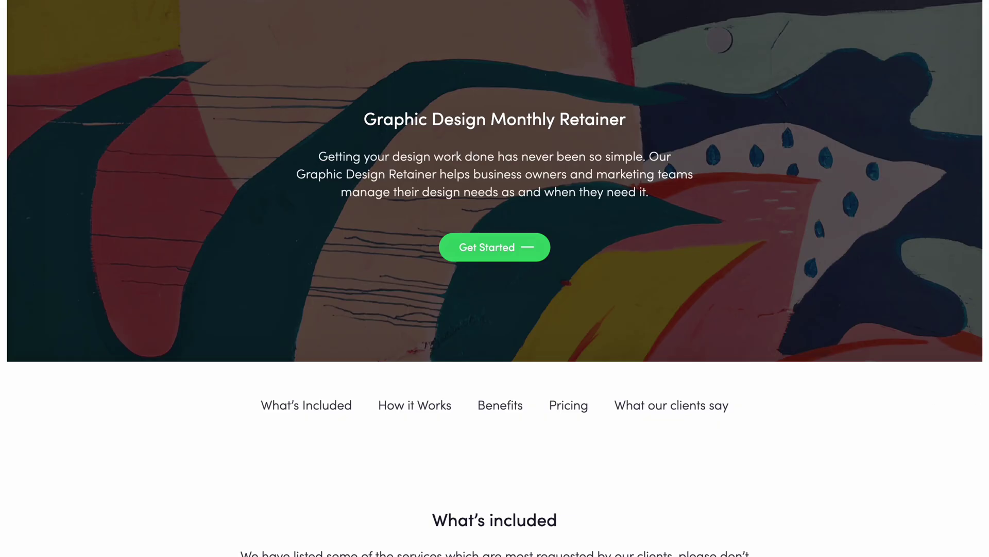
Scroll down to the Standard, Professional and Premium packages at £475, £900 and £1,275 monthly
{"action": "scroll", "coordinate": [495, 278], "scroll_direction": "down", "scroll_amount": 7}
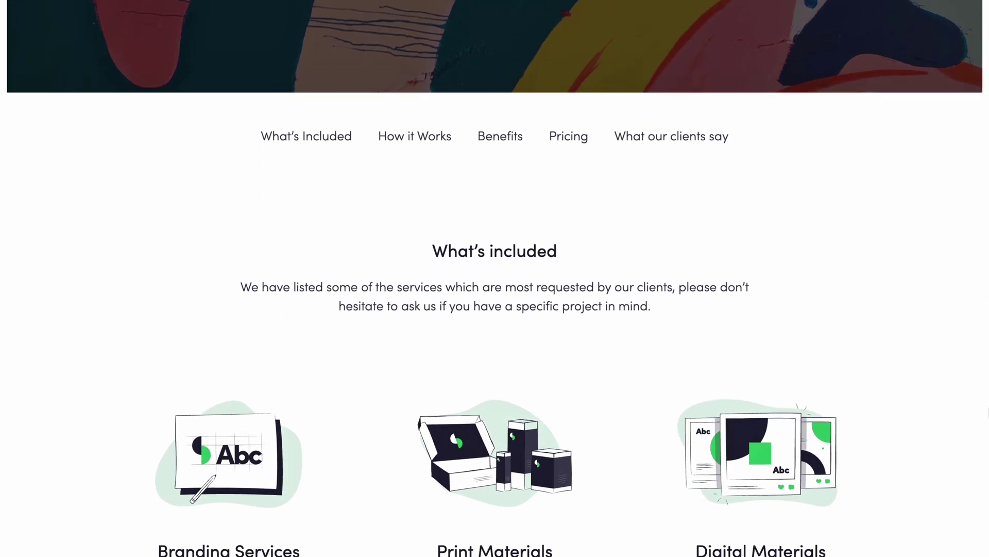
{"action": "scroll", "coordinate": [495, 279], "scroll_direction": "down", "scroll_amount": 4}
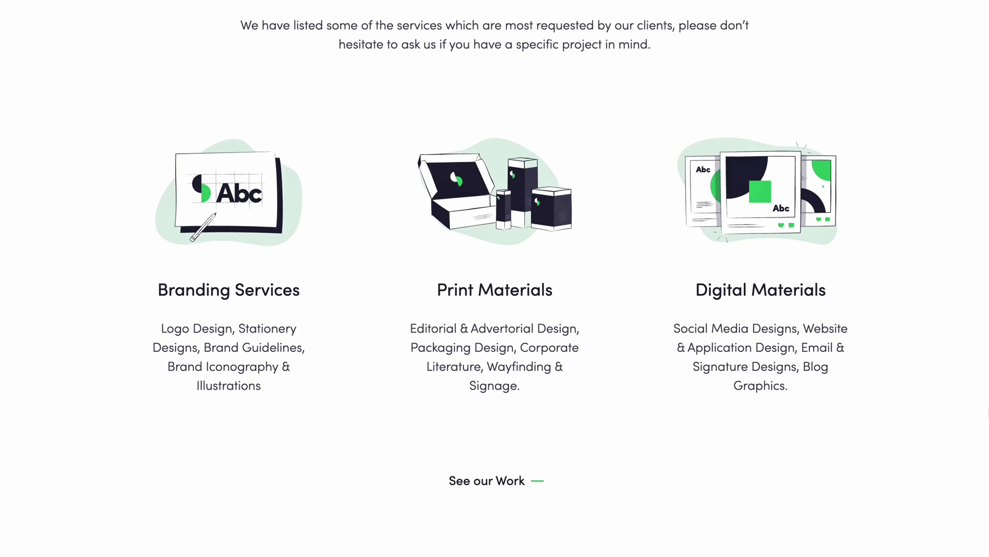
{"action": "scroll", "coordinate": [495, 278], "scroll_direction": "down", "scroll_amount": 8}
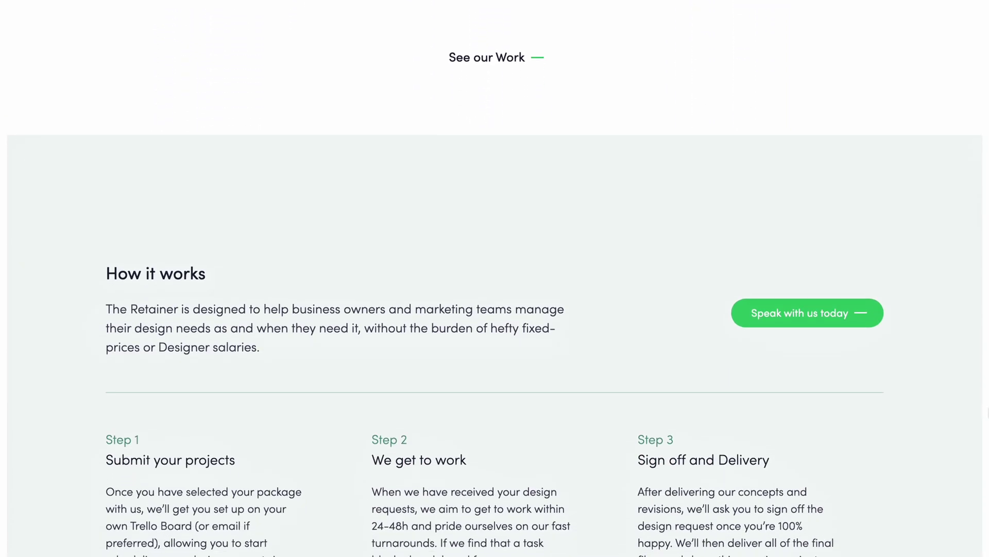
{"action": "scroll", "coordinate": [495, 278], "scroll_direction": "down", "scroll_amount": 3}
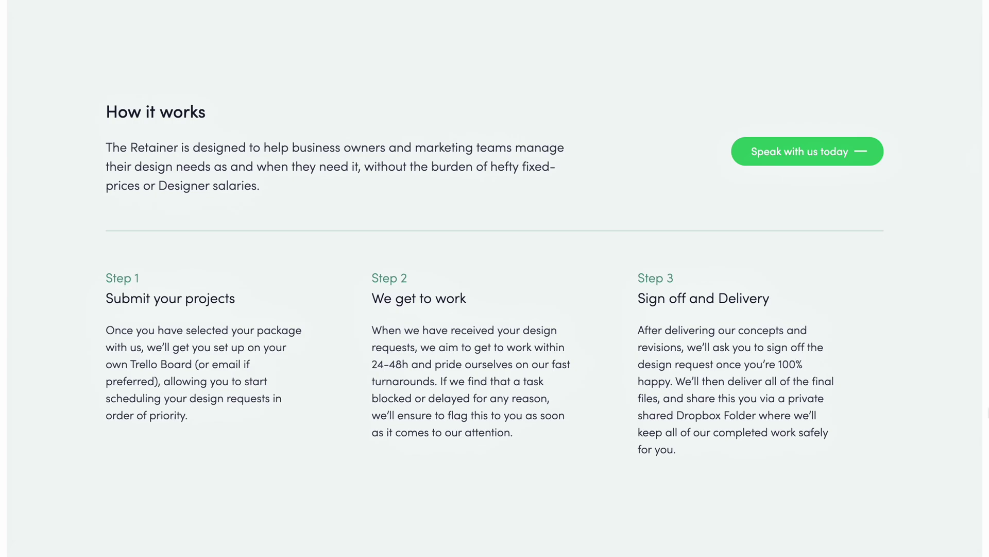
{"action": "scroll", "coordinate": [495, 279], "scroll_direction": "down", "scroll_amount": 8}
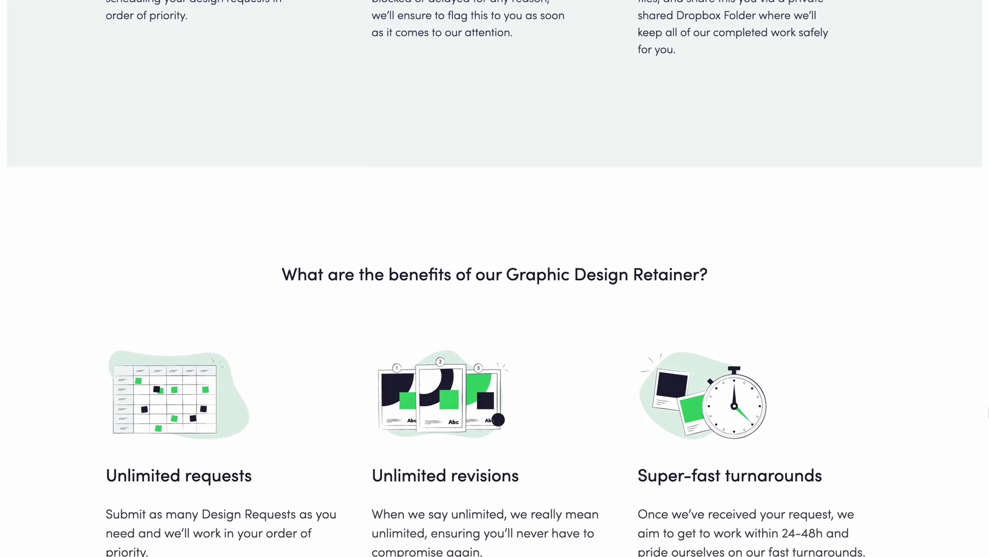
{"action": "scroll", "coordinate": [494, 278], "scroll_direction": "down", "scroll_amount": 5}
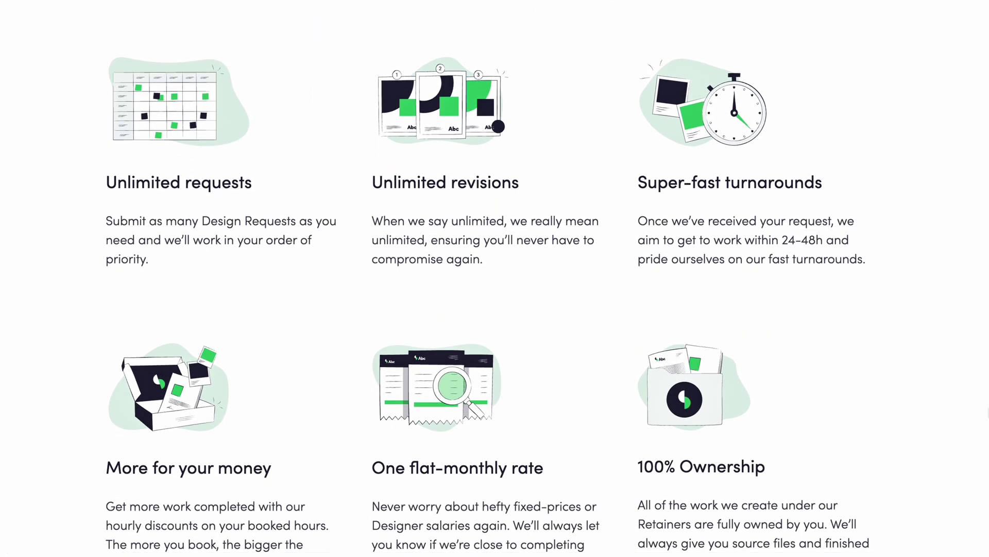
{"action": "scroll", "coordinate": [495, 278], "scroll_direction": "down", "scroll_amount": 7}
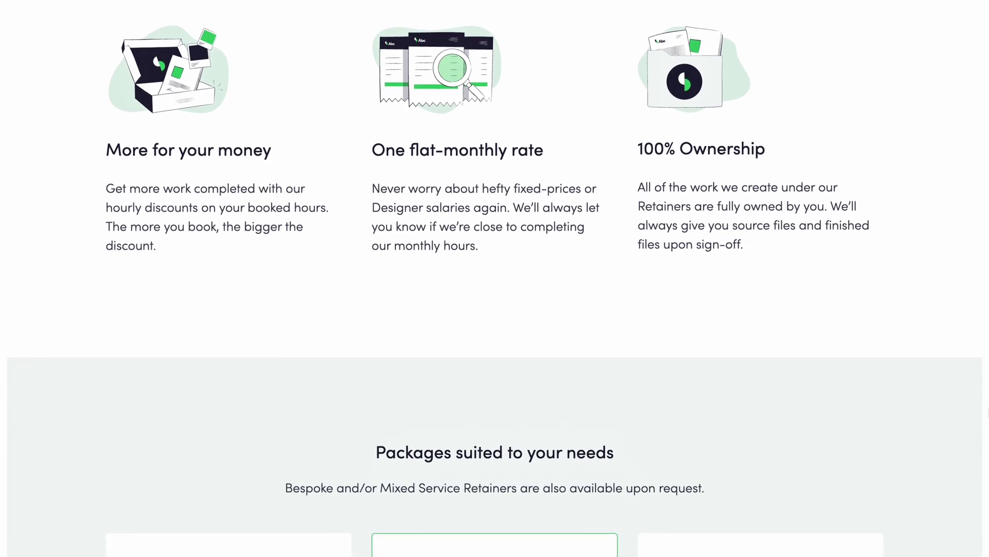
{"action": "scroll", "coordinate": [495, 278], "scroll_direction": "down", "scroll_amount": 5}
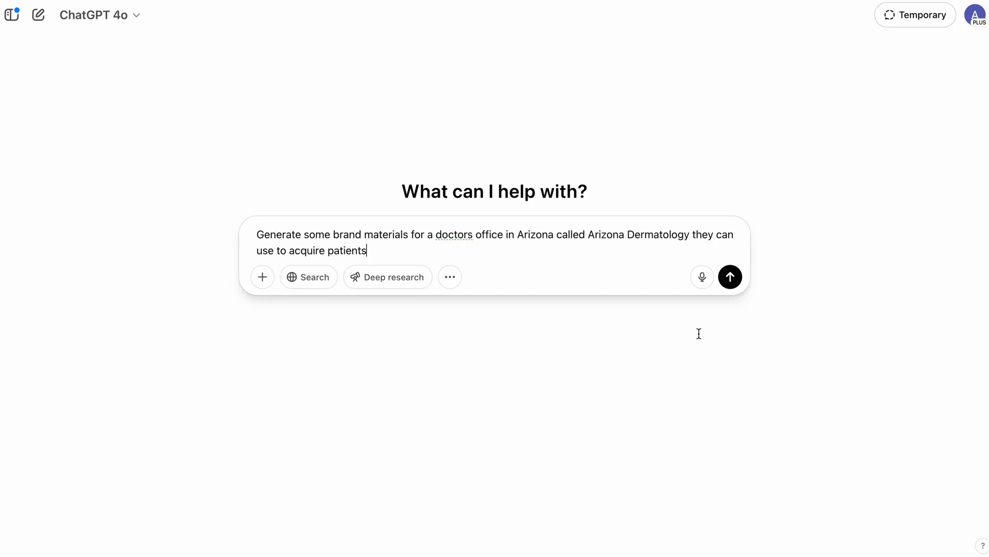
Send the Arizona Dermatology flyer prompt listing specialties, locations and booking details
{"action": "key", "text": "Return"}
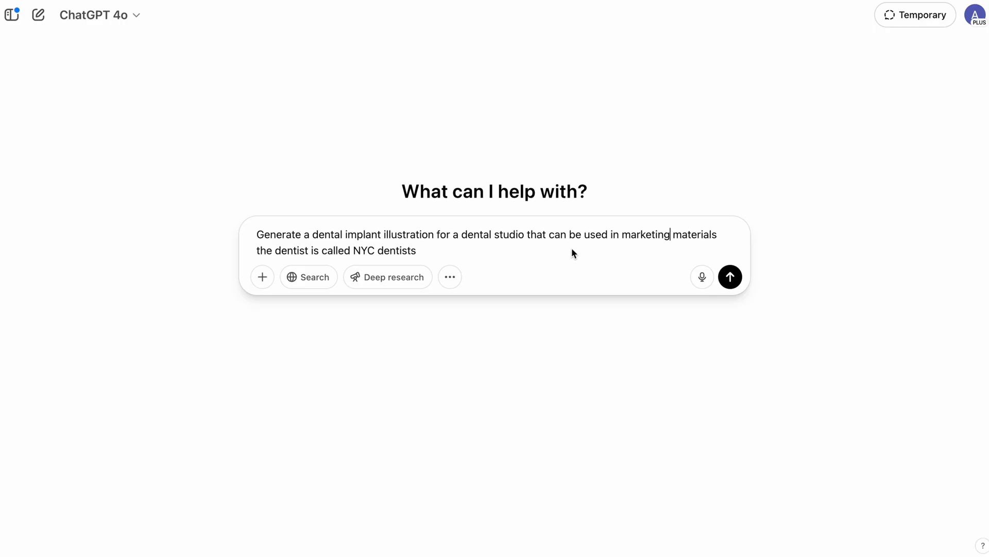
Send the NYC dentists' dental implant illustration prompt and scroll through the 3D teeth results
{"action": "left_click", "coordinate": [730, 279]}
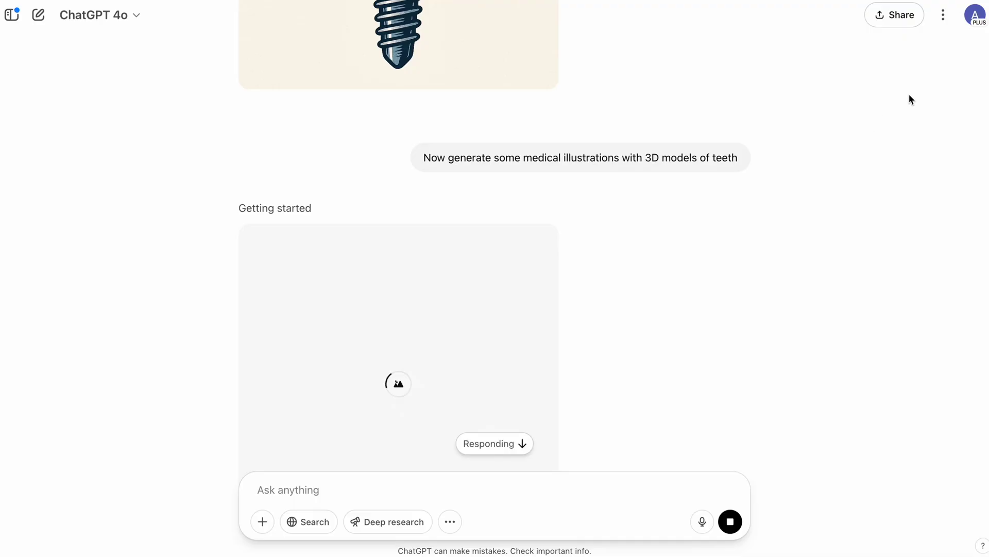
{"action": "scroll", "coordinate": [909, 98], "scroll_direction": "down", "scroll_amount": 4}
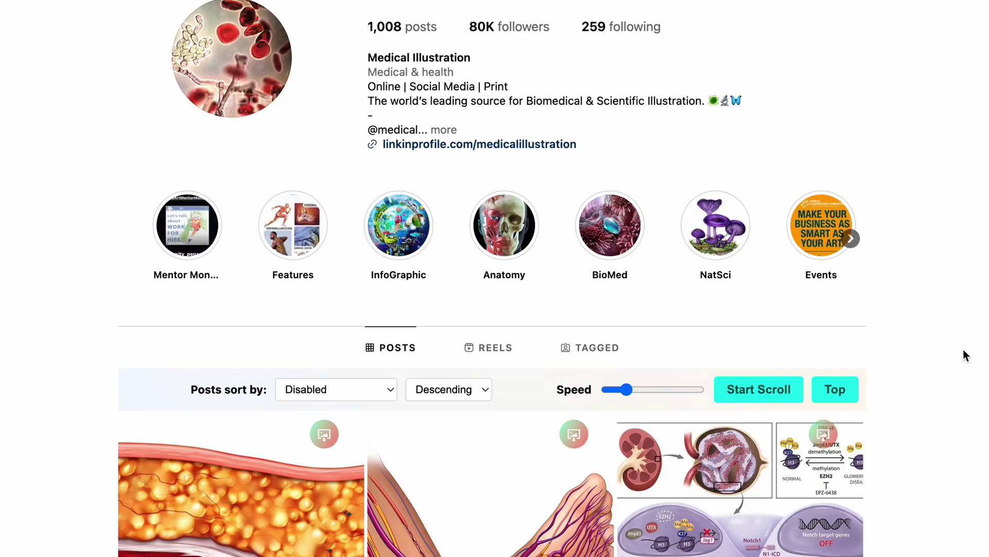
Scroll down the Medical Illustration posts grid to review each post's likes, comments and dates
{"action": "scroll", "coordinate": [966, 355], "scroll_direction": "down", "scroll_amount": 8}
{"action": "scroll", "coordinate": [965, 355], "scroll_direction": "down", "scroll_amount": 8}
{"action": "scroll", "coordinate": [964, 350], "scroll_direction": "down", "scroll_amount": 12}
{"action": "scroll", "coordinate": [965, 355], "scroll_direction": "down", "scroll_amount": 11}
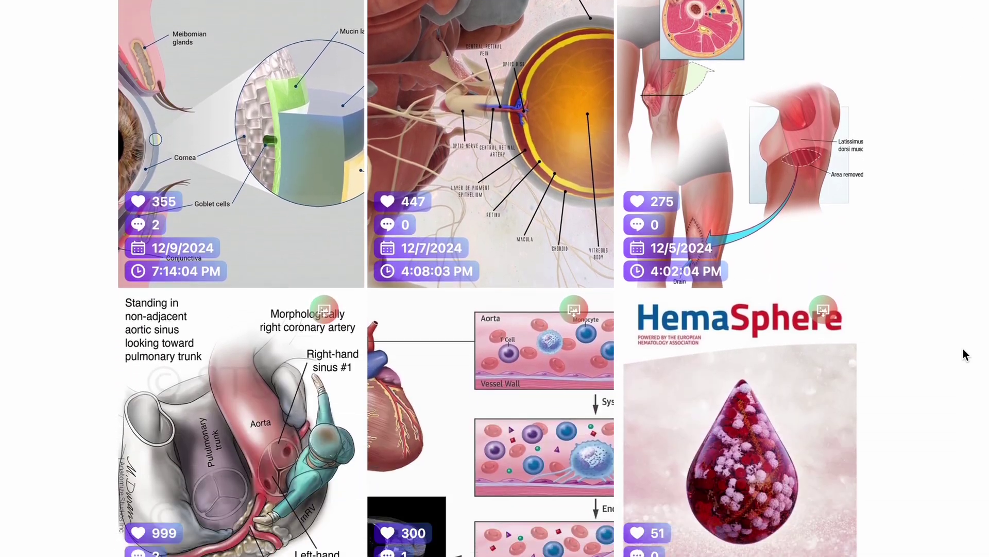
{"action": "scroll", "coordinate": [965, 355], "scroll_direction": "down", "scroll_amount": 12}
{"action": "scroll", "coordinate": [965, 355], "scroll_direction": "down", "scroll_amount": 11}
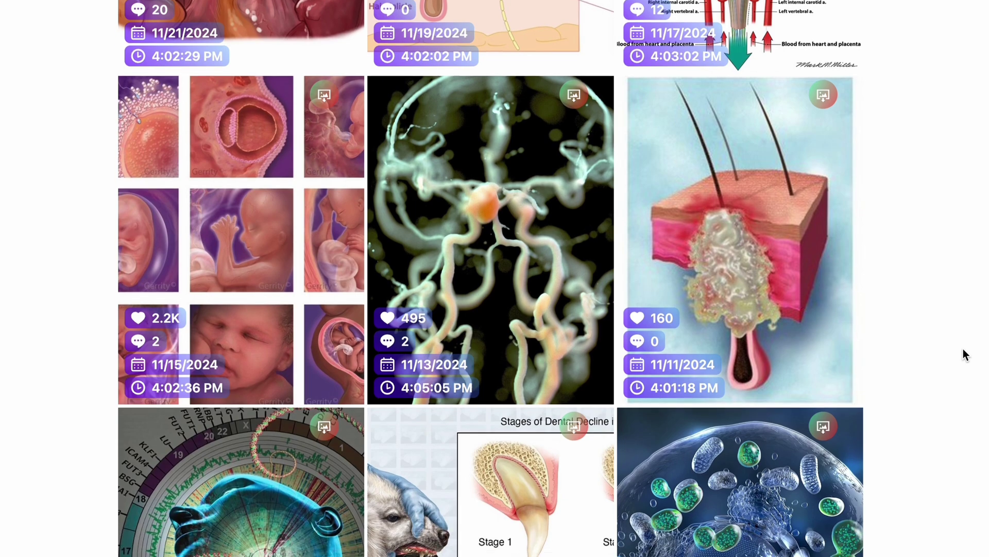